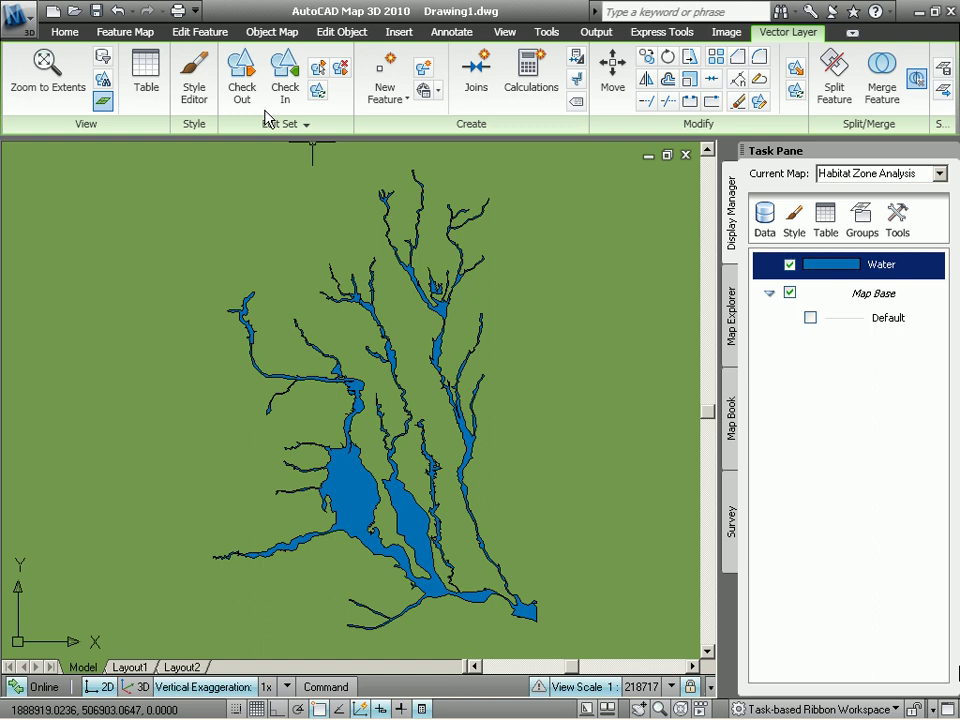
Step: Start a feature buffer and select the Water features on the map
left_click(146, 38)
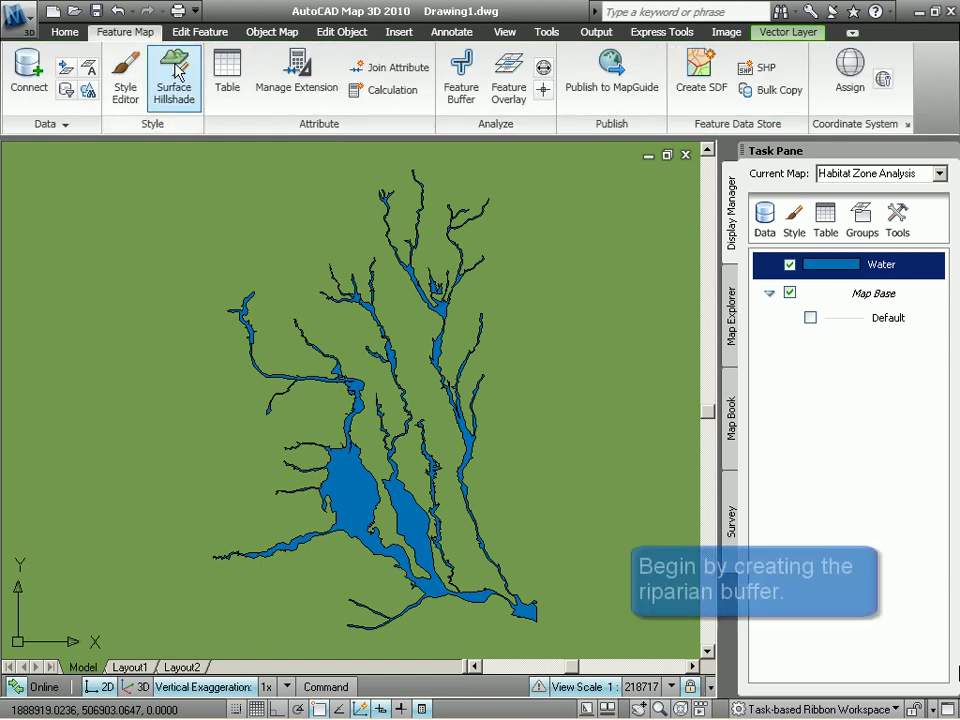
left_click(462, 92)
left_click_drag(668, 195, 265, 172)
left_click(279, 221)
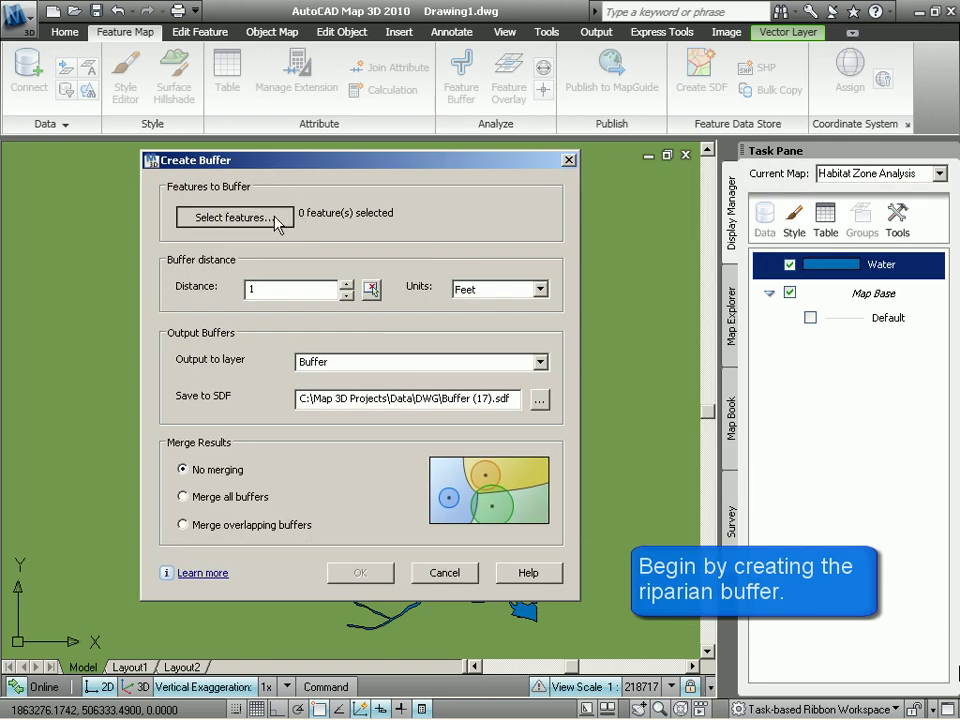
left_click(420, 280)
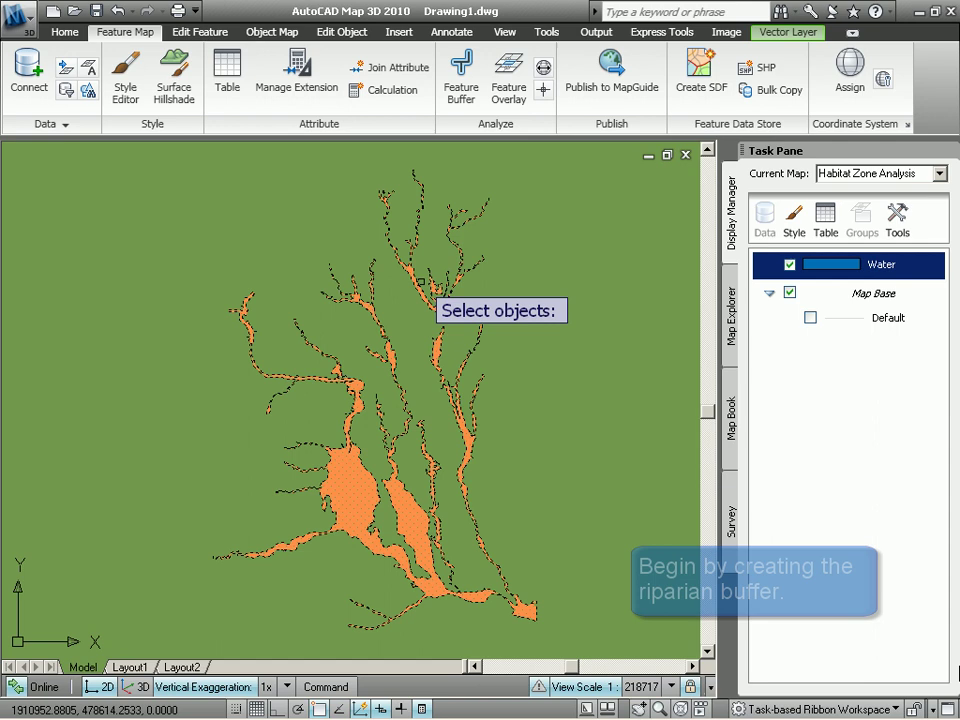
key("Return")
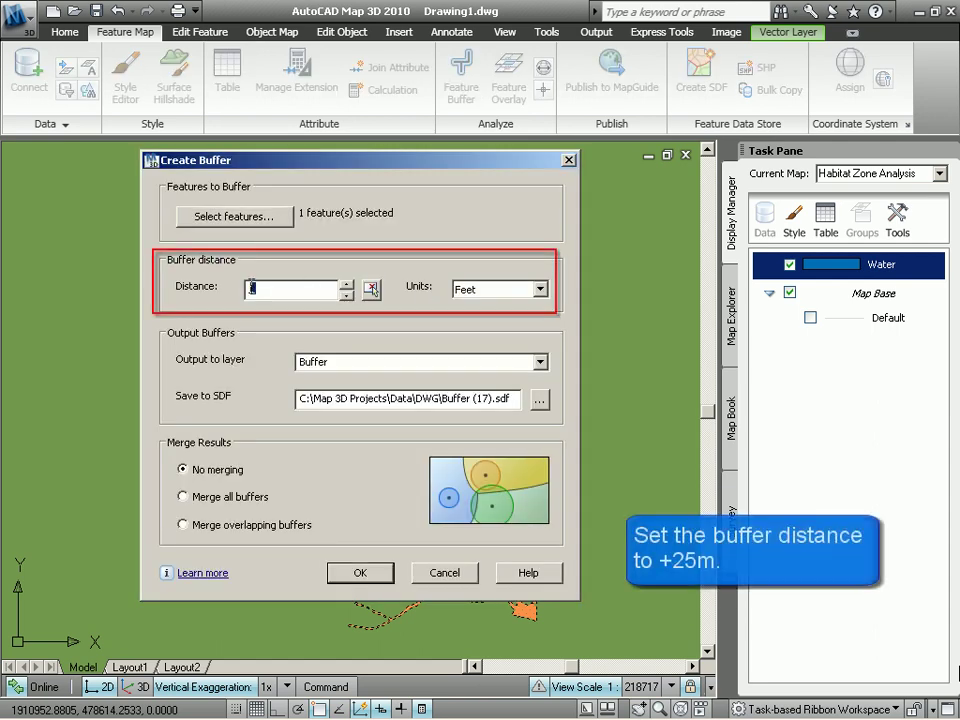
Step: Set a 25 Meters distance, output layer BufferOutside25 with matching file, and merge all buffers
type("25")
left_click(540, 289)
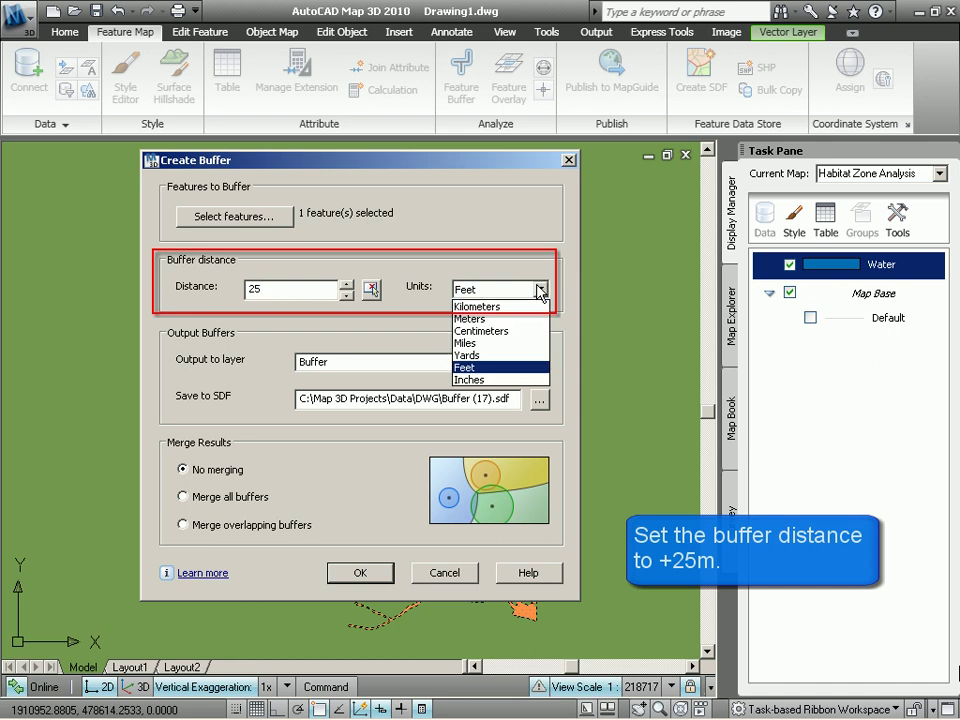
left_click(516, 319)
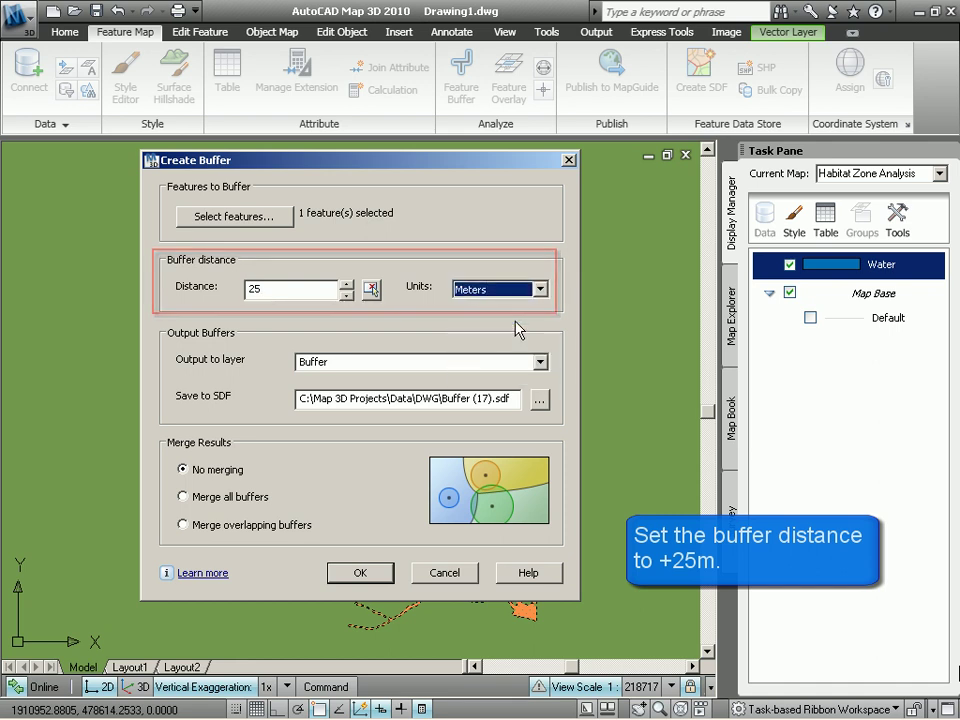
key("Tab")
left_click(387, 362)
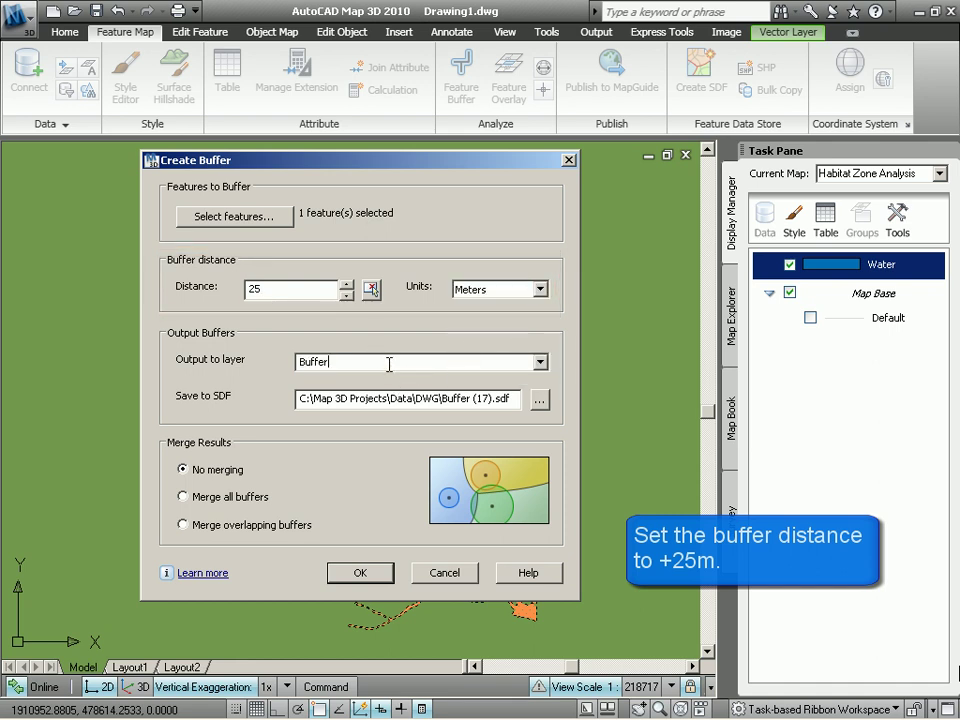
type("Outside")
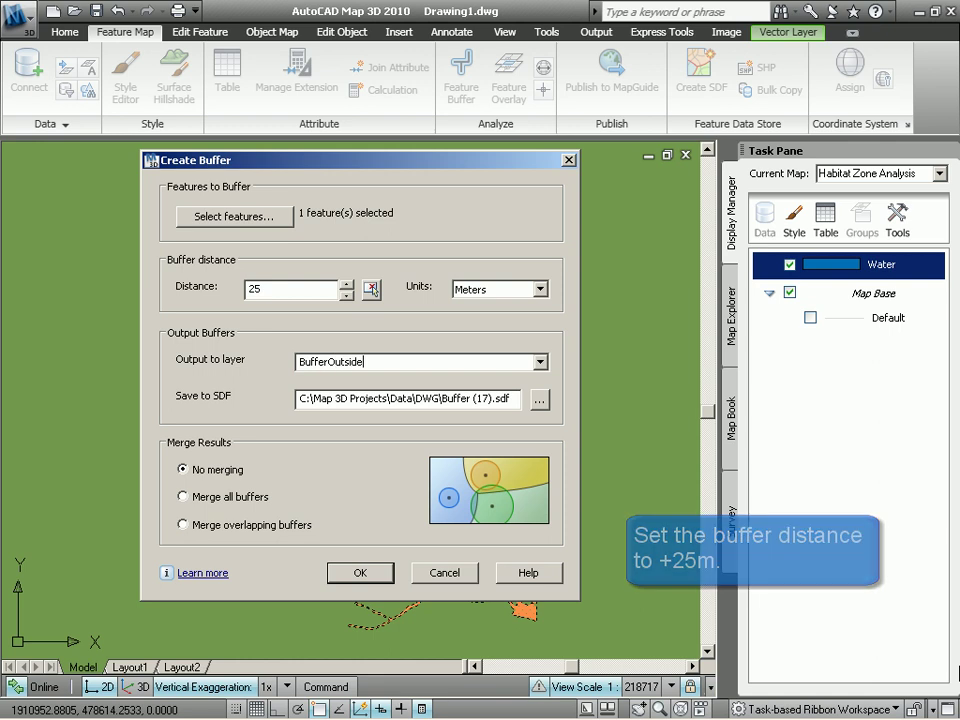
type("25")
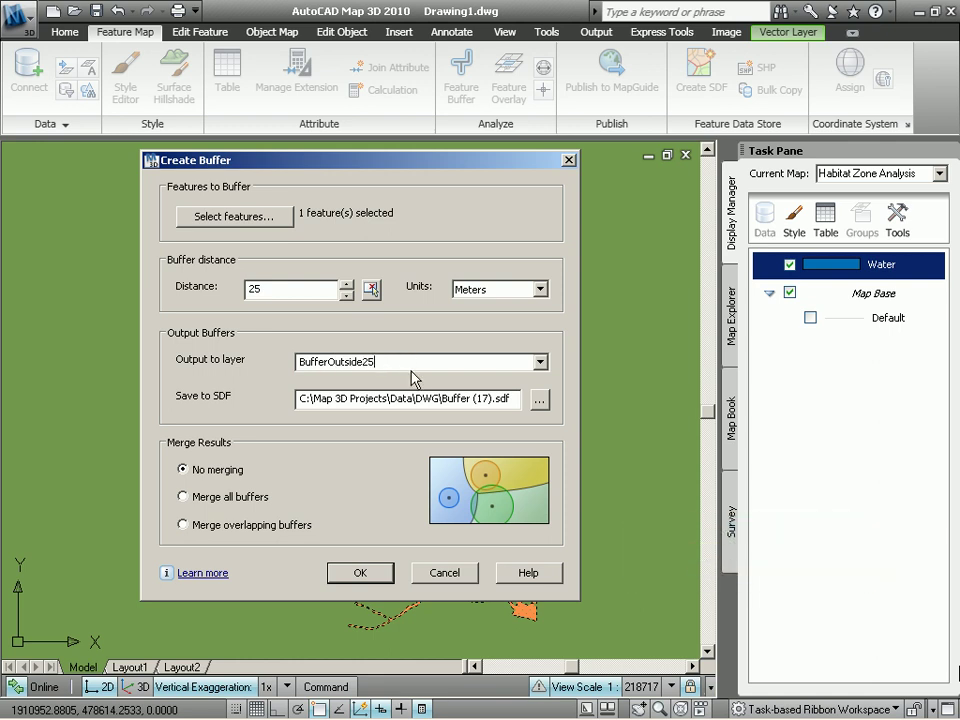
left_click(366, 399)
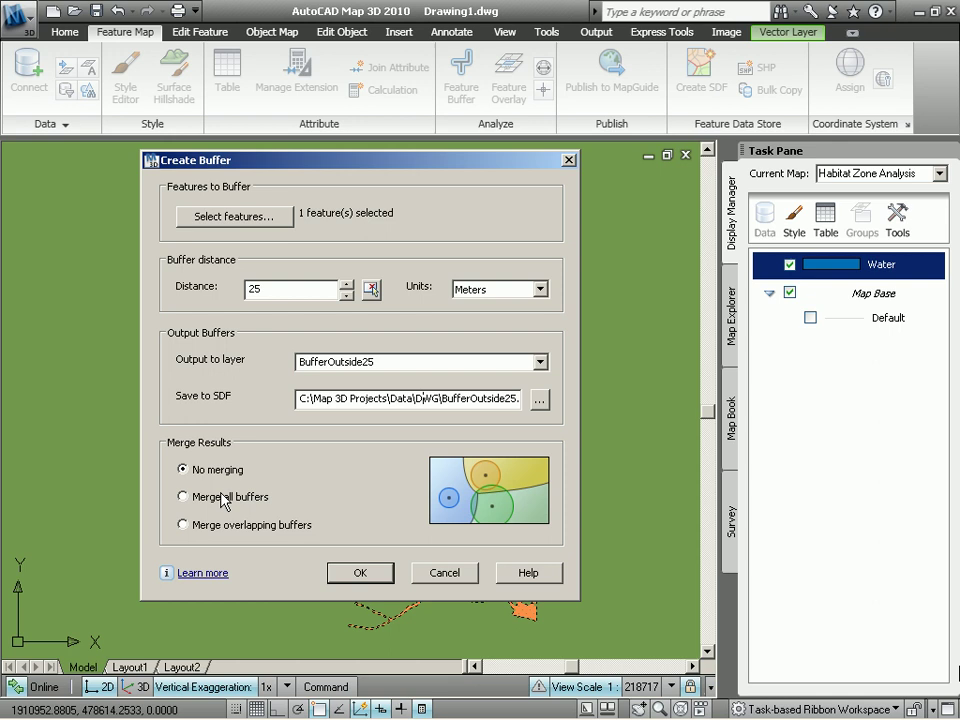
left_click(183, 497)
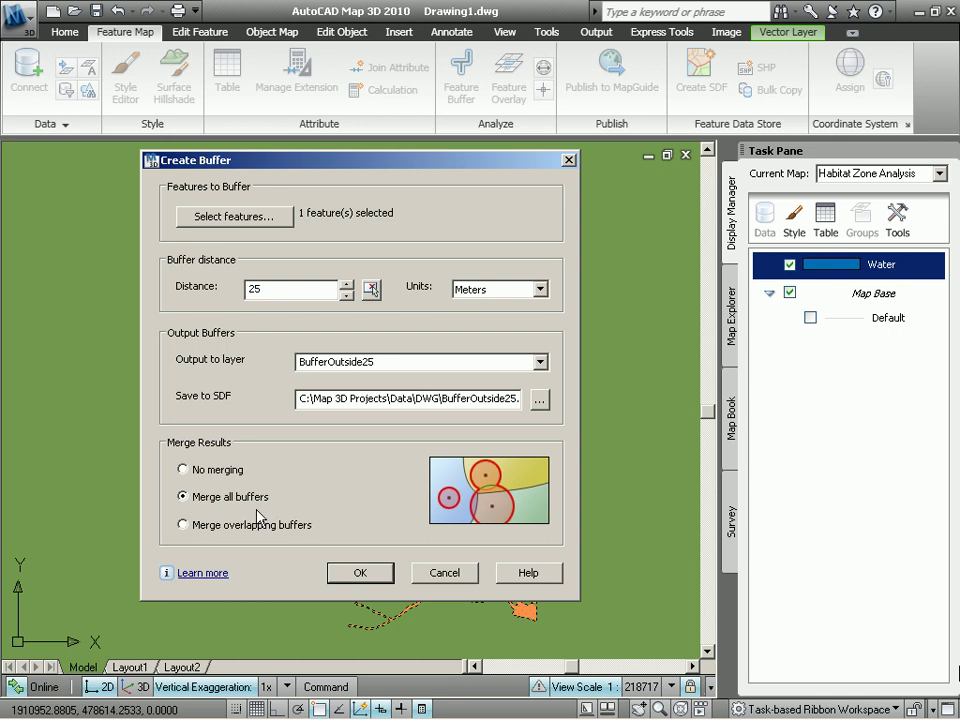
Step: Create the BufferOutside25 buffer and zoom into the lower river channel
left_click(360, 571)
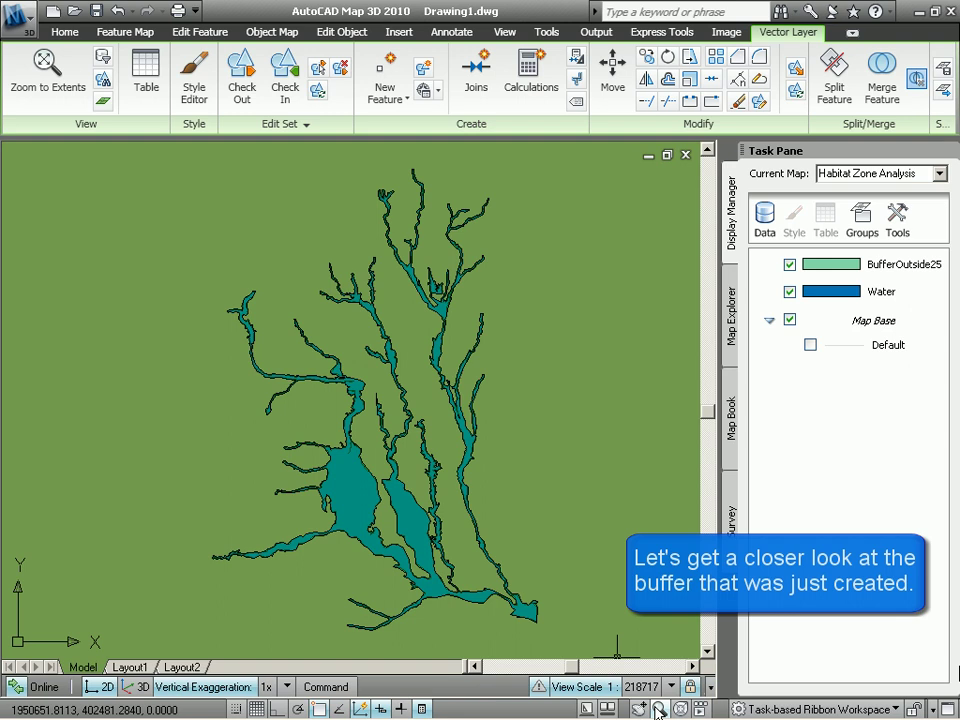
type("z")
key("Return")
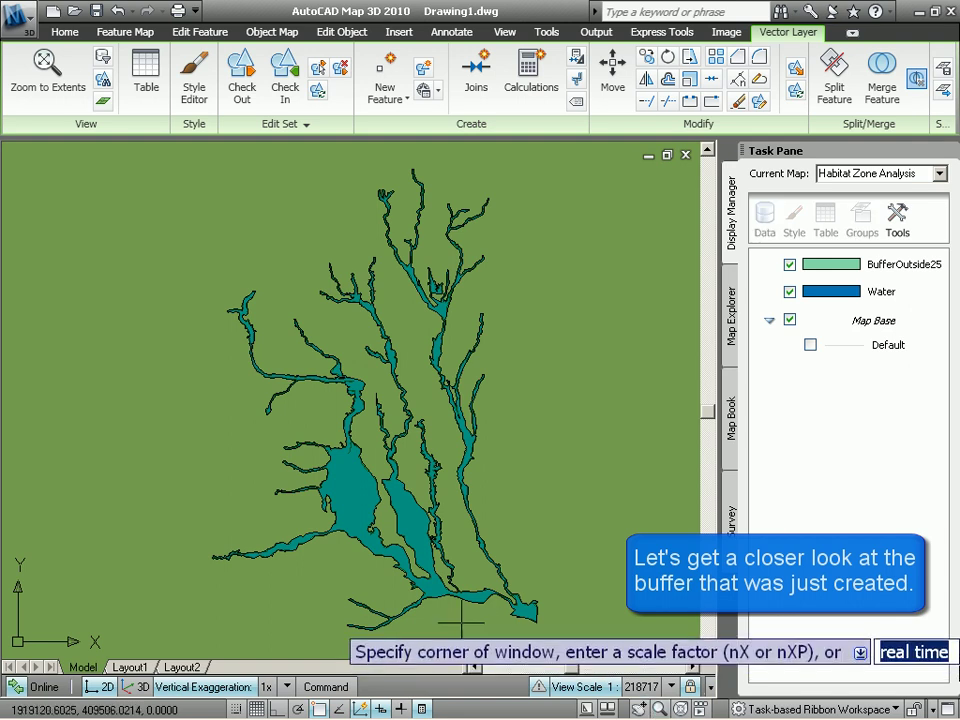
left_click(397, 605)
left_click(460, 558)
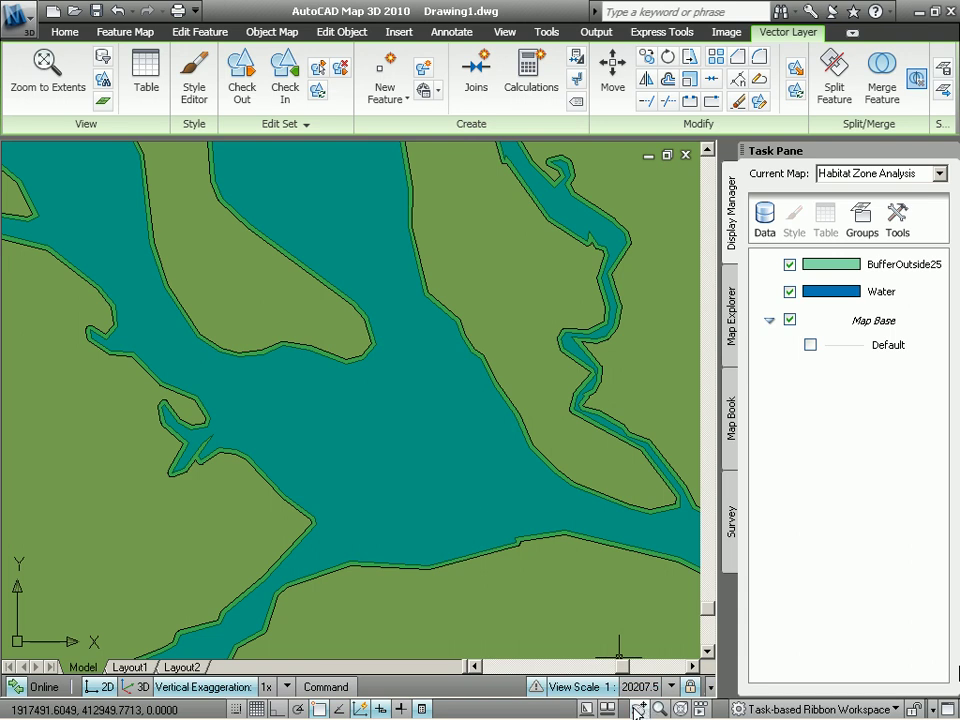
Step: Pan the view along the river to recentre the channel
type("p")
key("Return")
left_click_drag(499, 484, 480, 517)
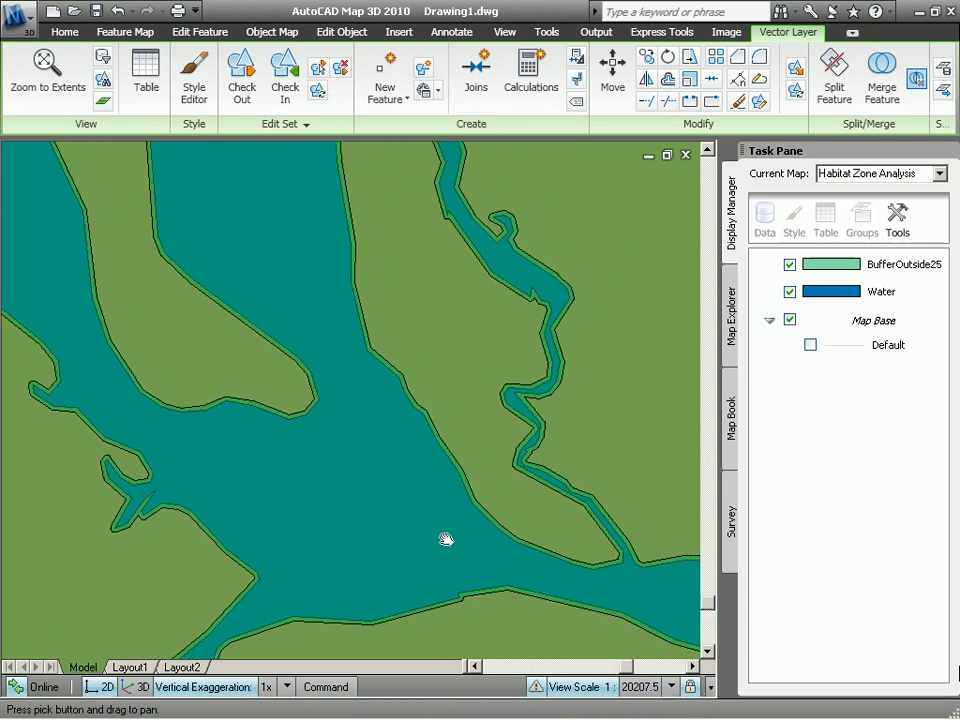
left_click_drag(446, 540, 370, 558)
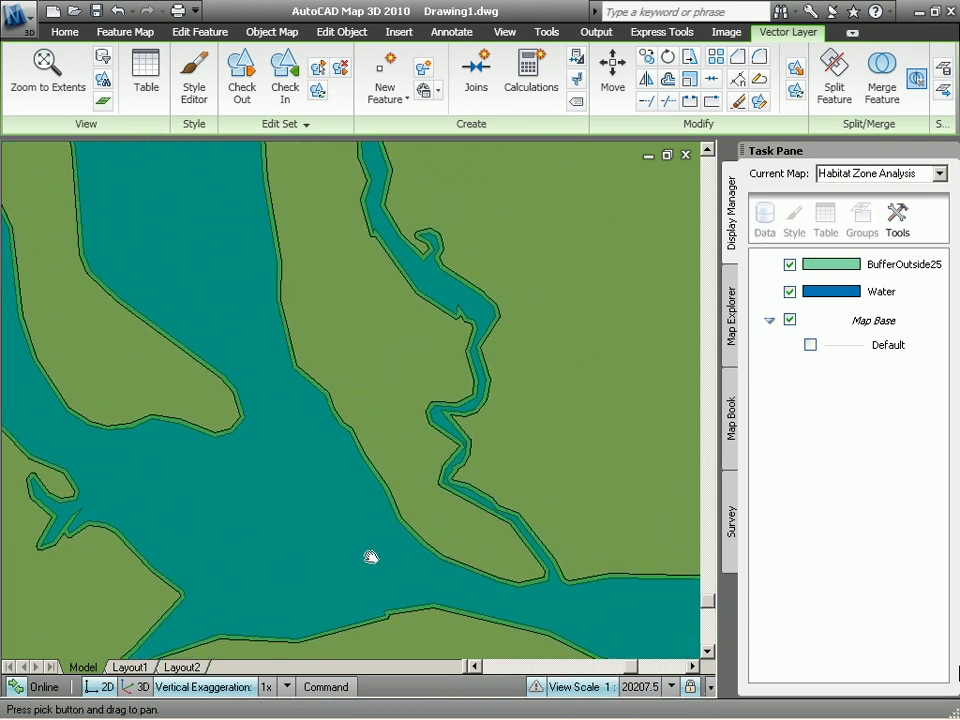
right_click(411, 508)
Step: Move the BufferOutside25 layer below Water in the draw order
left_click(424, 513)
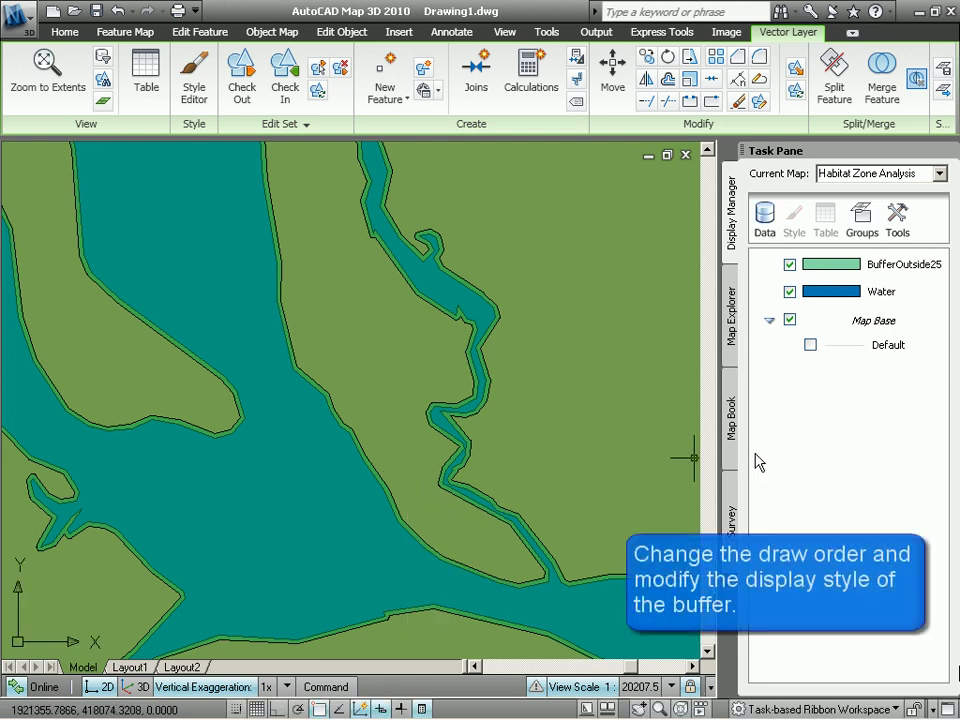
left_click(860, 220)
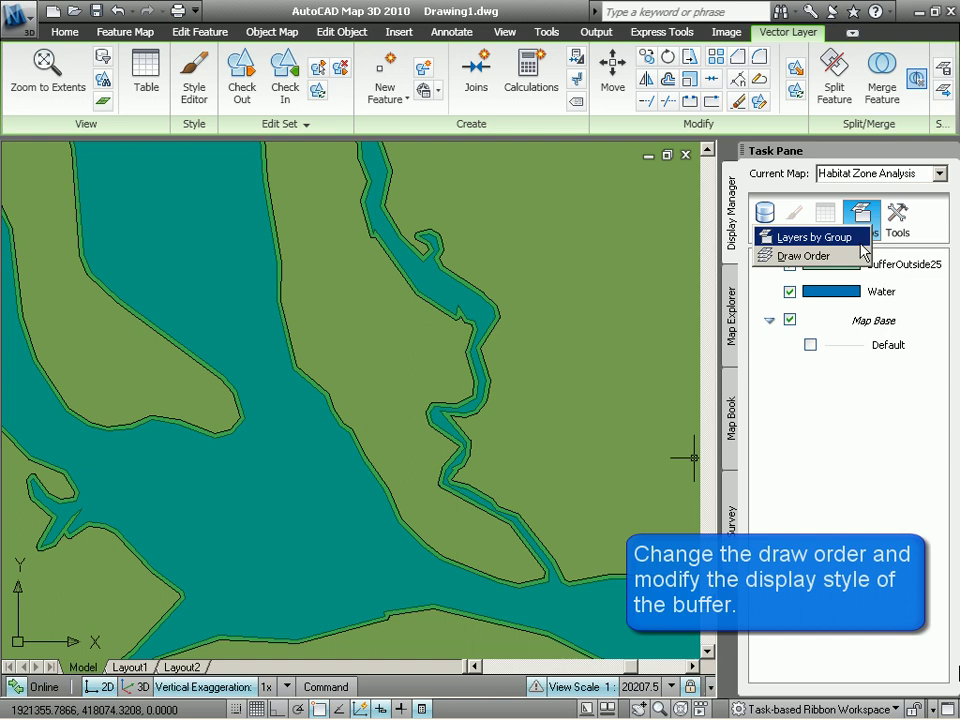
left_click(855, 258)
mouse_move(836, 270)
left_mouse_down()
mouse_move(890, 266)
mouse_move(880, 318)
left_mouse_up()
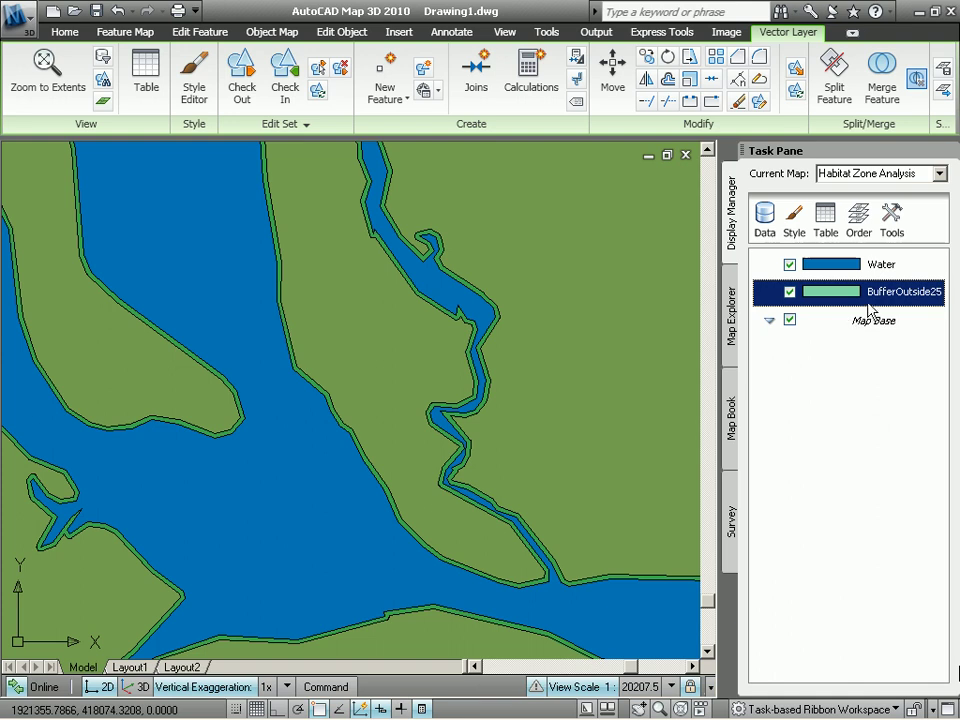
Step: Give BufferOutside25 an opaque solid green fill at 0% transparency
left_click(795, 222)
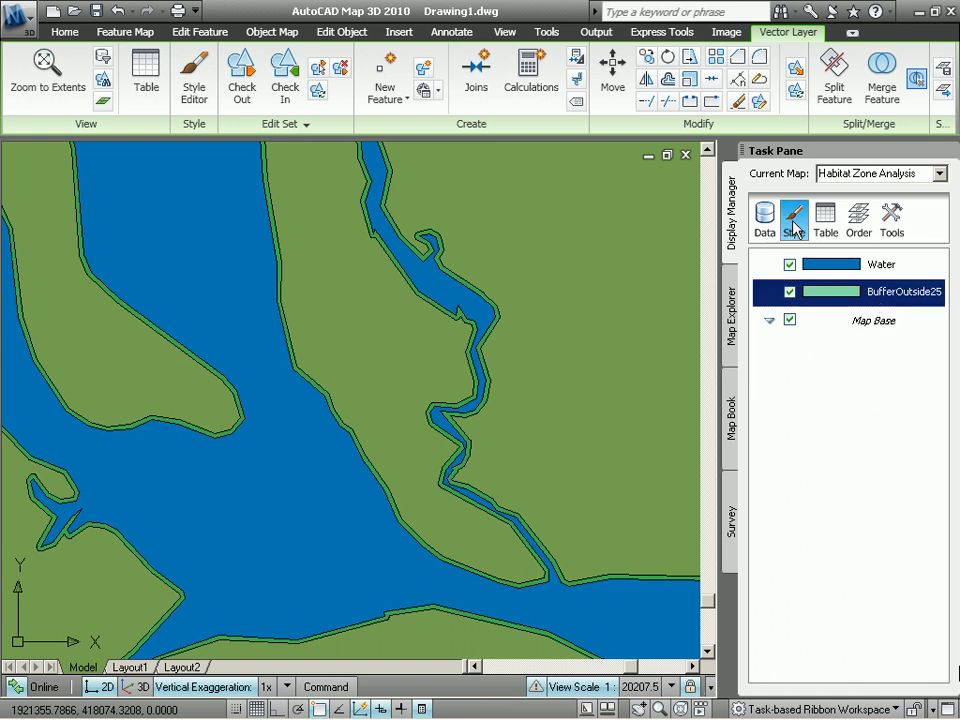
left_click(413, 413)
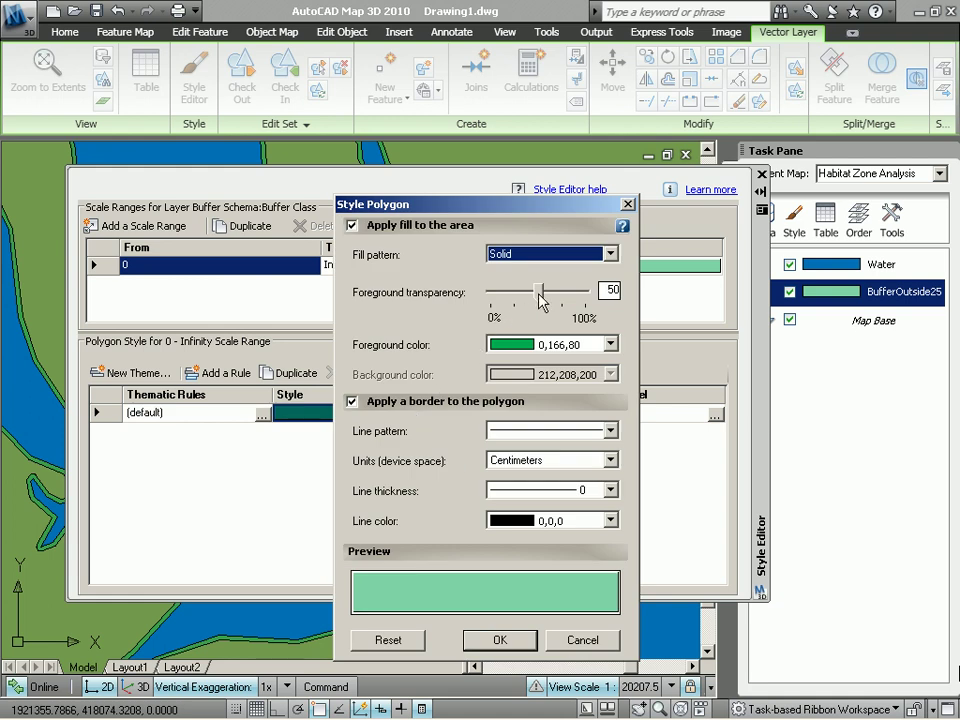
left_click_drag(538, 292, 470, 294)
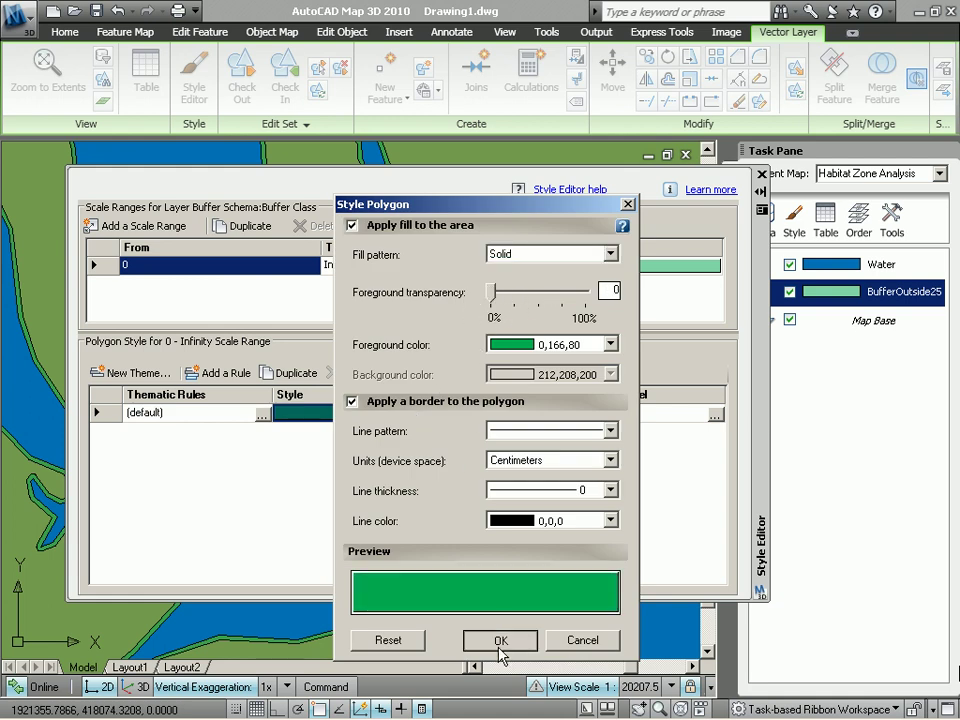
left_click(498, 632)
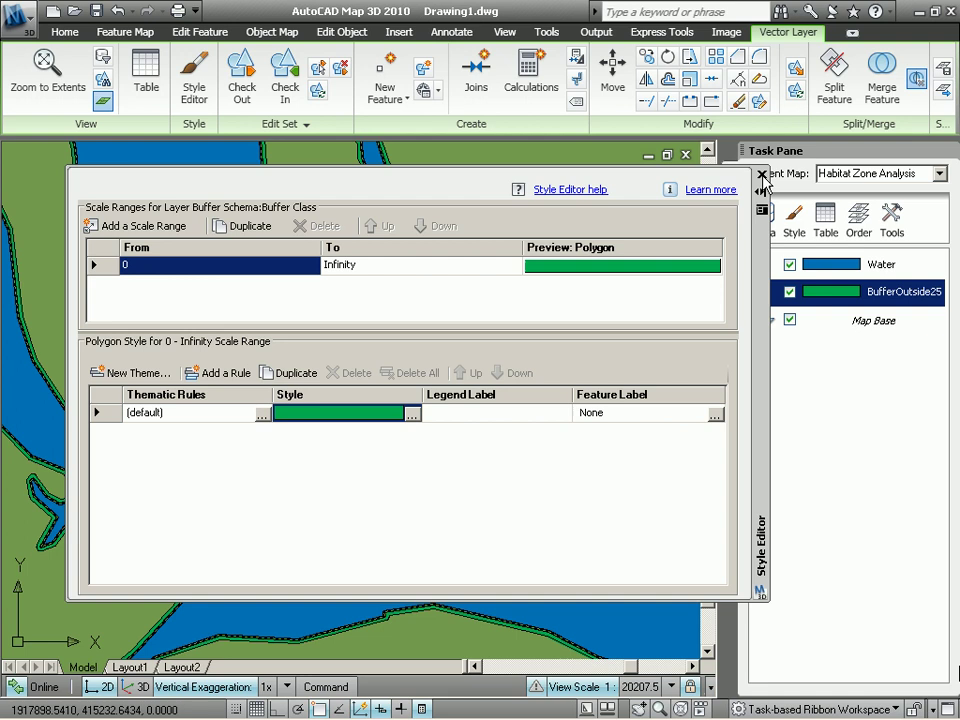
left_click(761, 176)
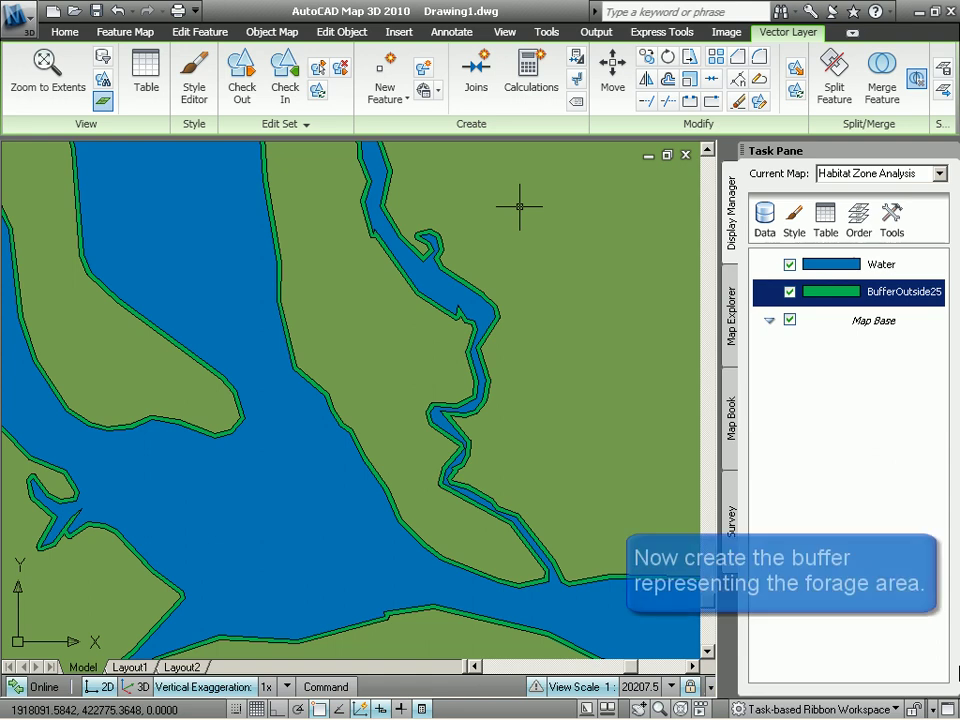
Step: Start a feature buffer and pick the water polygon to buffer
left_click(121, 32)
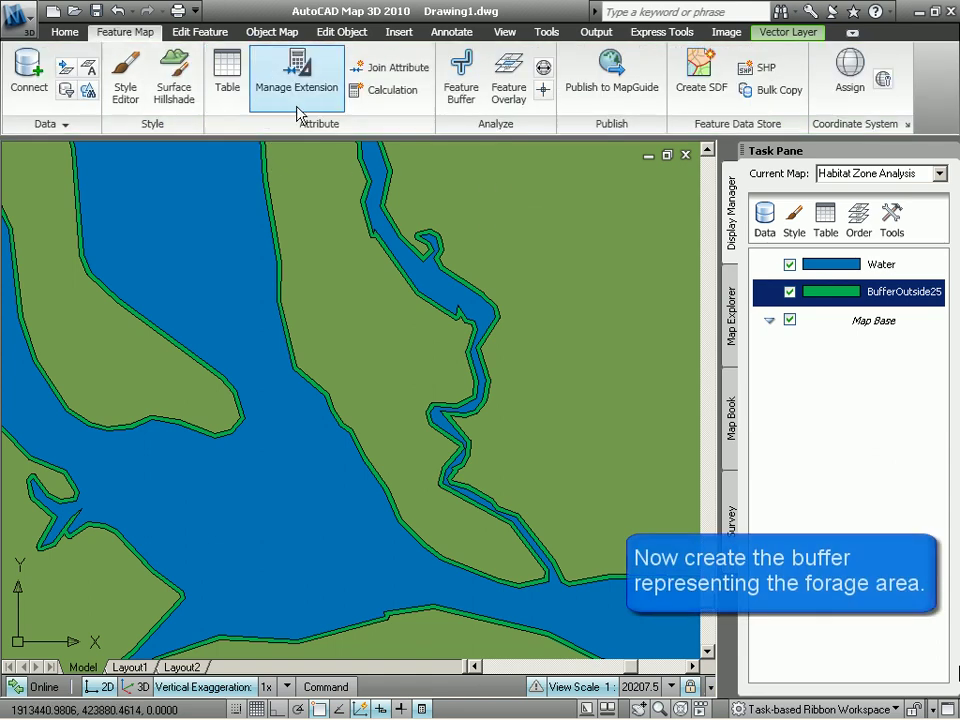
left_click(458, 86)
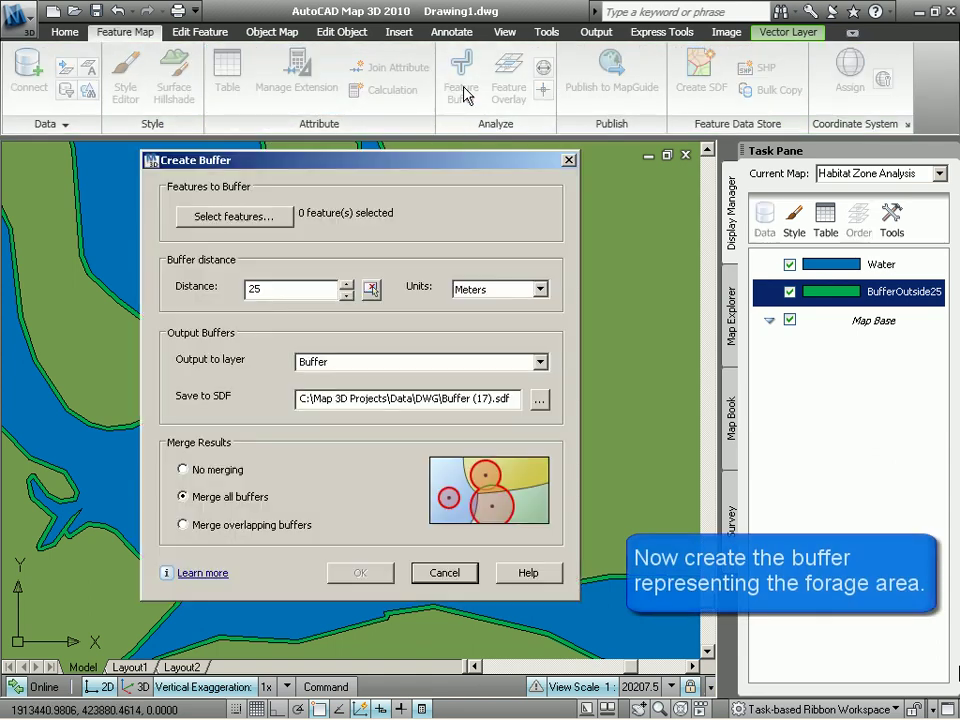
left_click(272, 219)
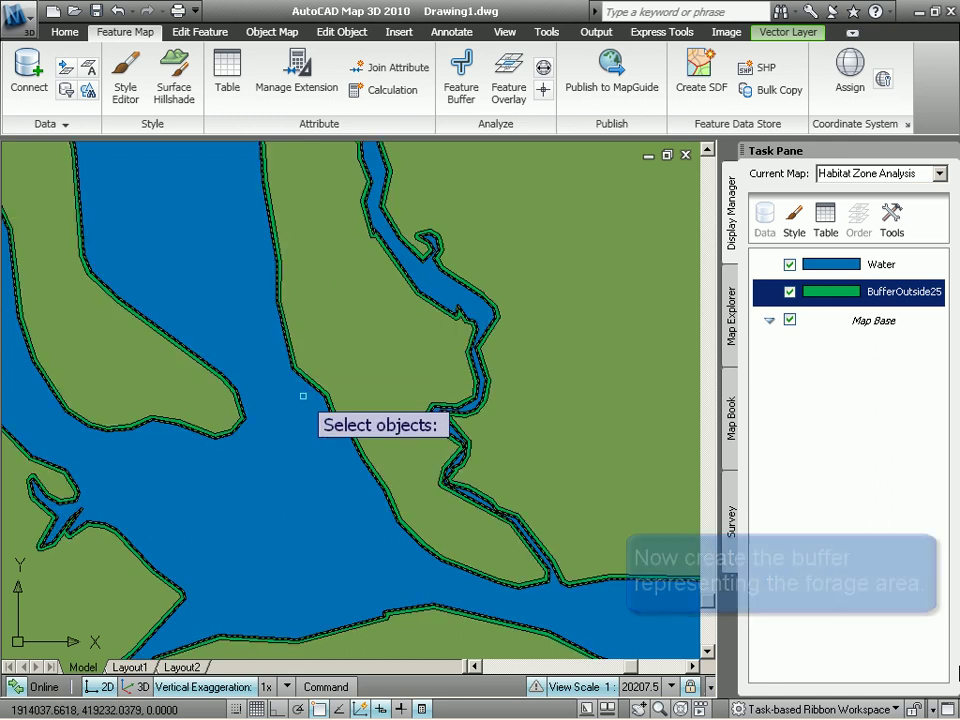
left_click(304, 398)
key("Return")
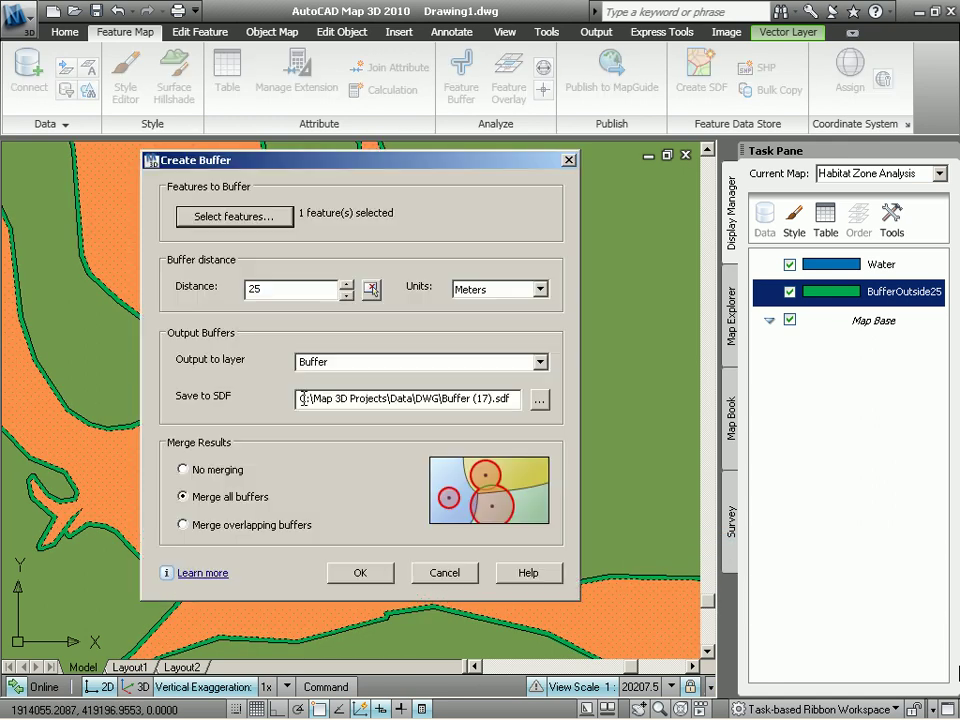
Step: Create a -100 meter inward buffer on a new layer named BufferInside100
double_click(279, 285)
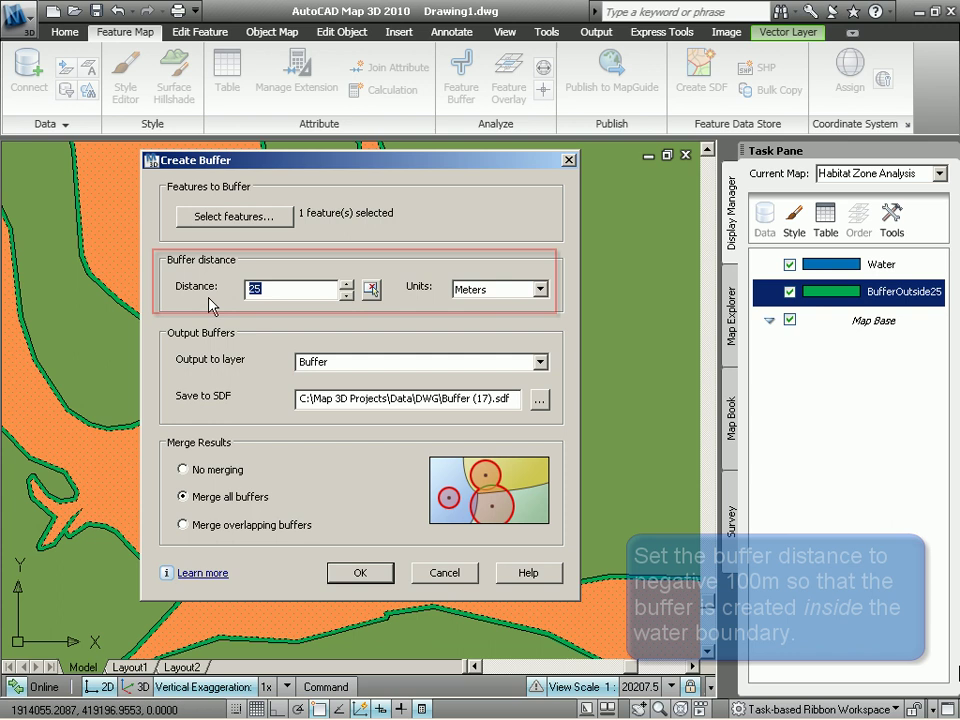
type("-100")
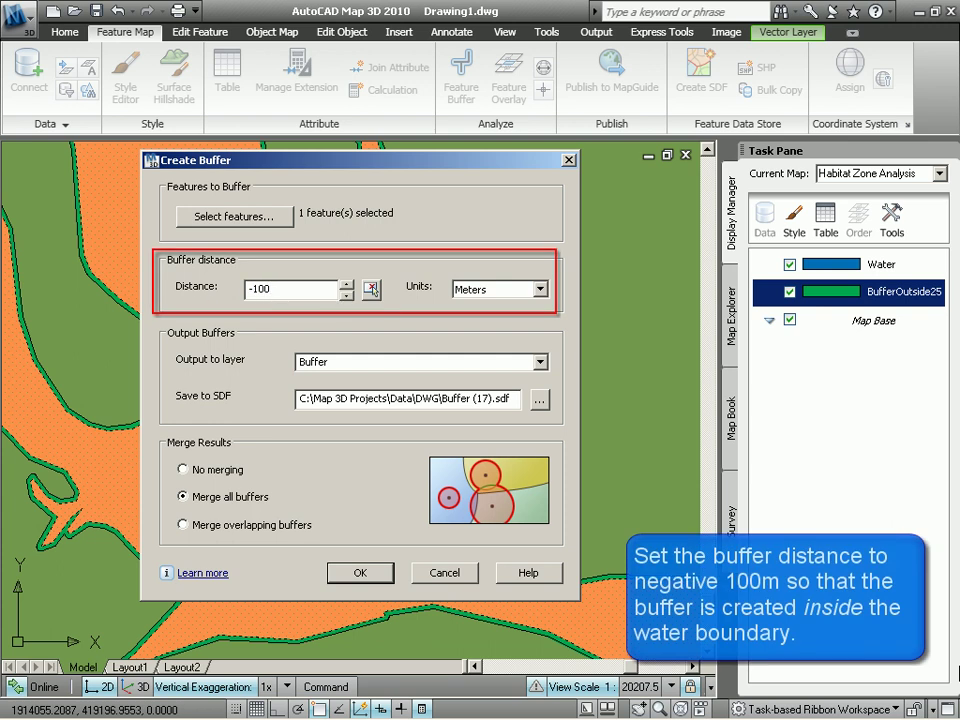
double_click(338, 363)
left_click(337, 363)
type("Inside100")
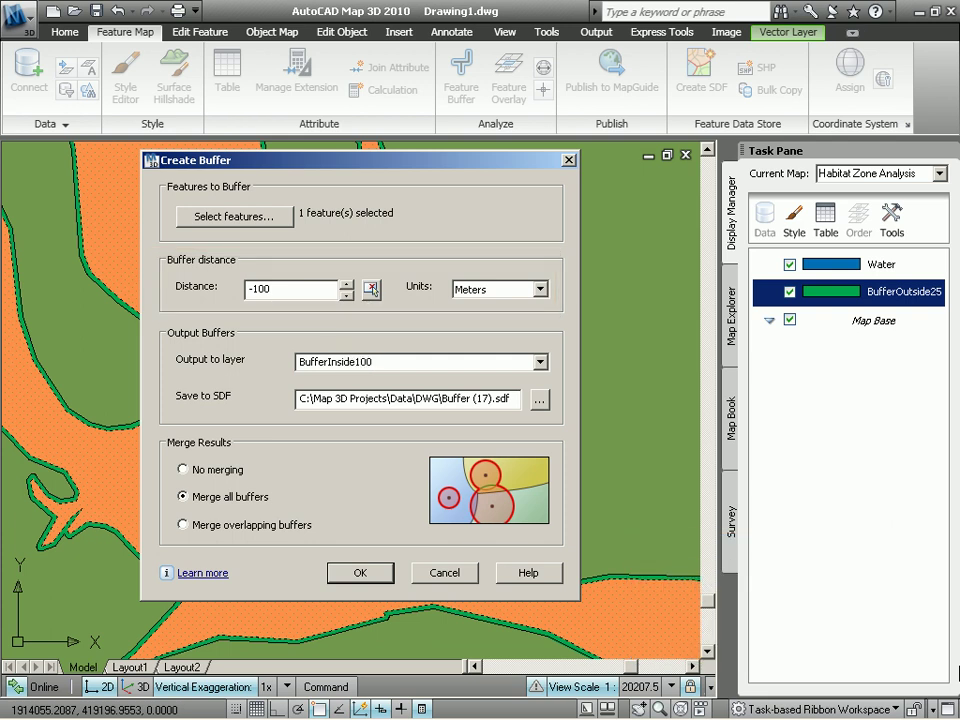
left_click(389, 397)
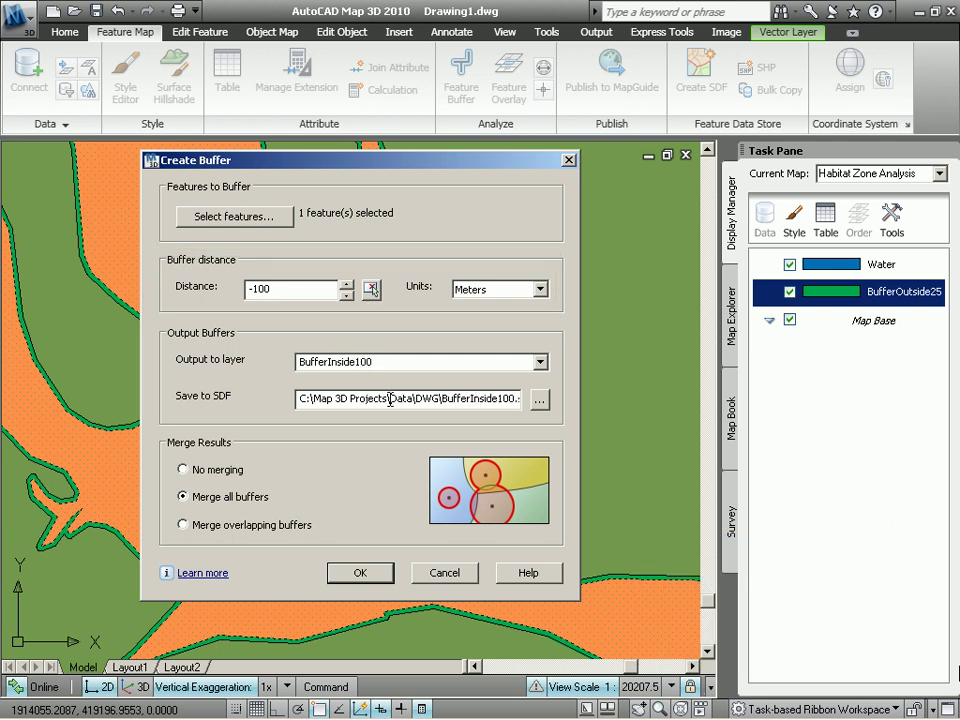
left_click(361, 573)
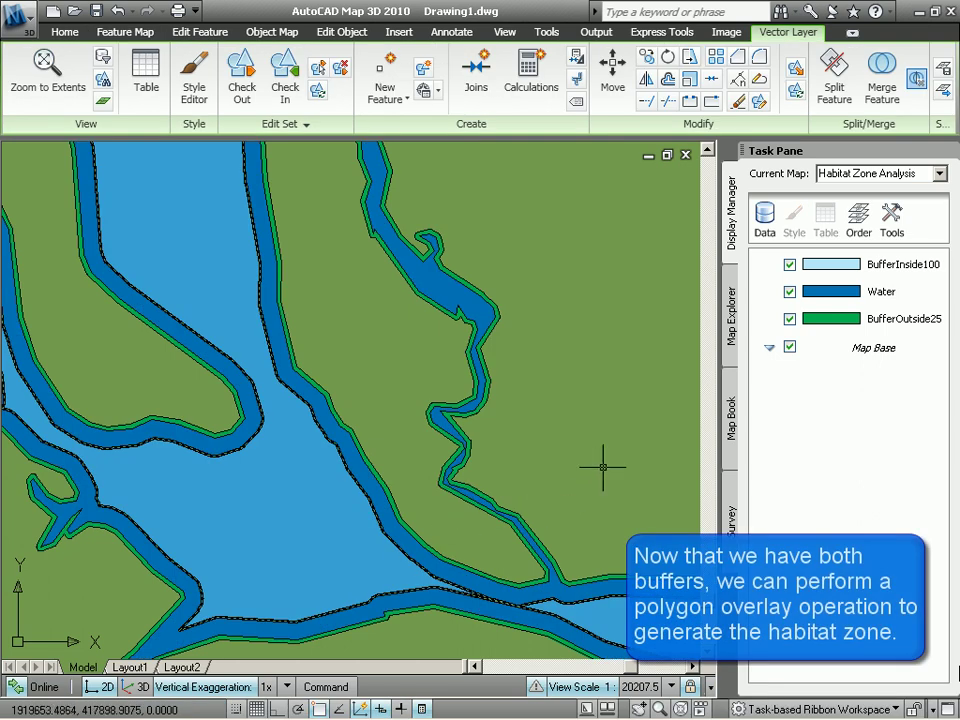
Step: Deselect the buffer polygons and return to the Feature Map tab
key("Escape")
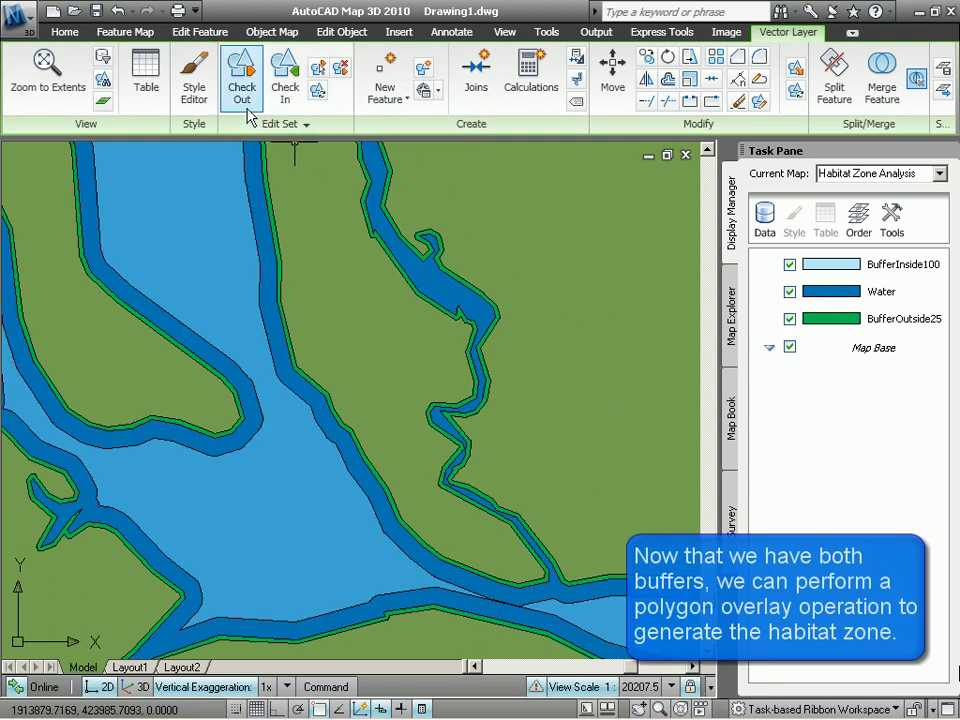
left_click(131, 33)
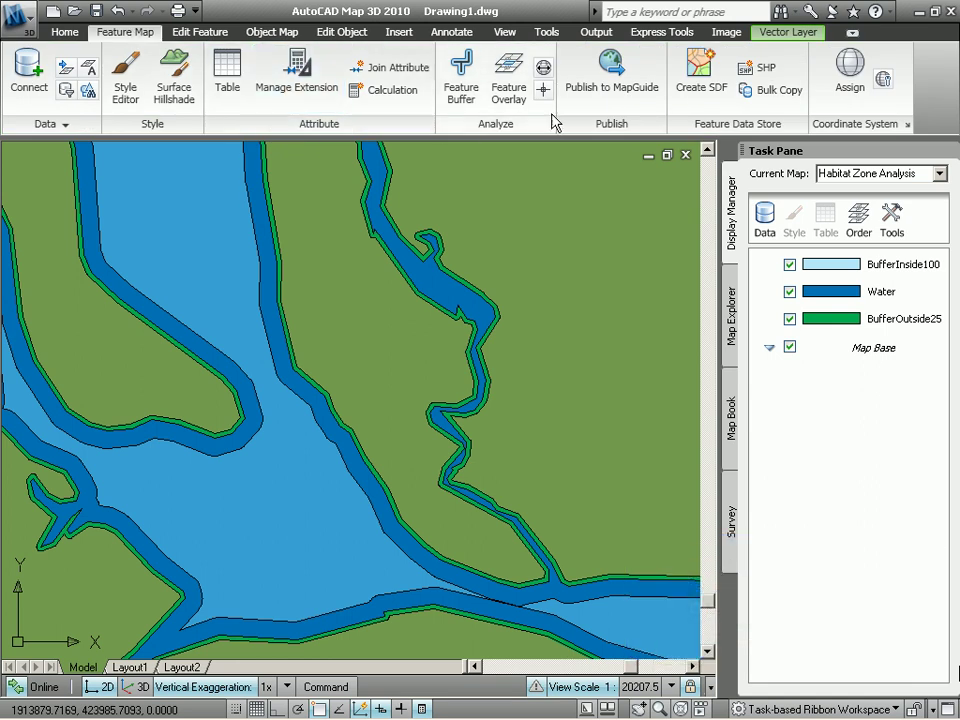
Step: Set up an Erase overlay with source BufferOutside25 and overlay BufferInside100
left_click(509, 80)
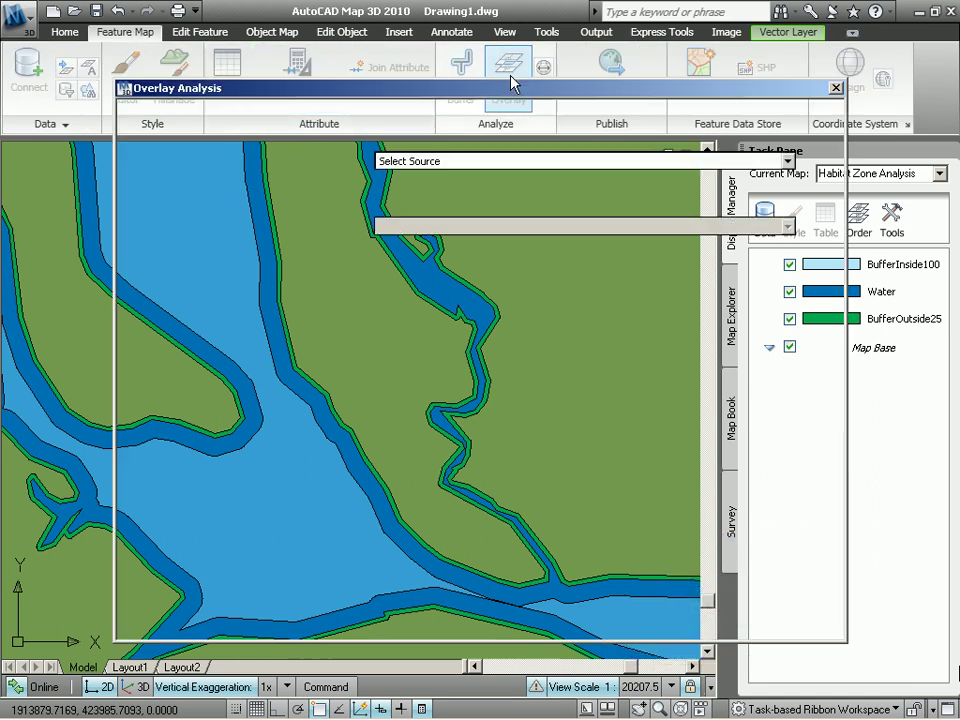
left_click(787, 162)
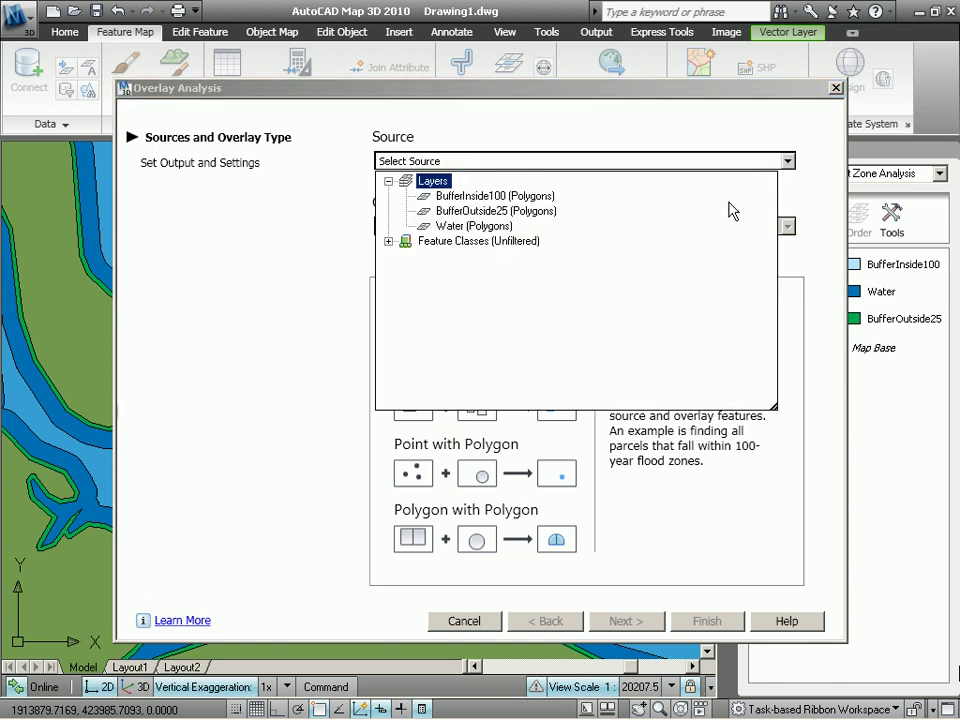
left_click(537, 211)
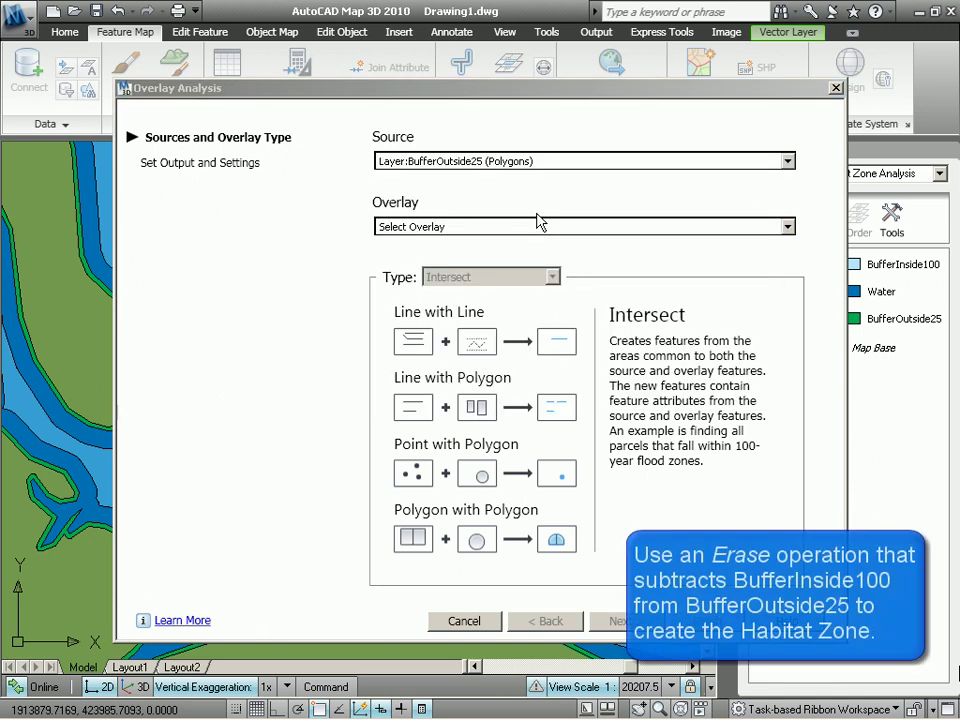
left_click(788, 227)
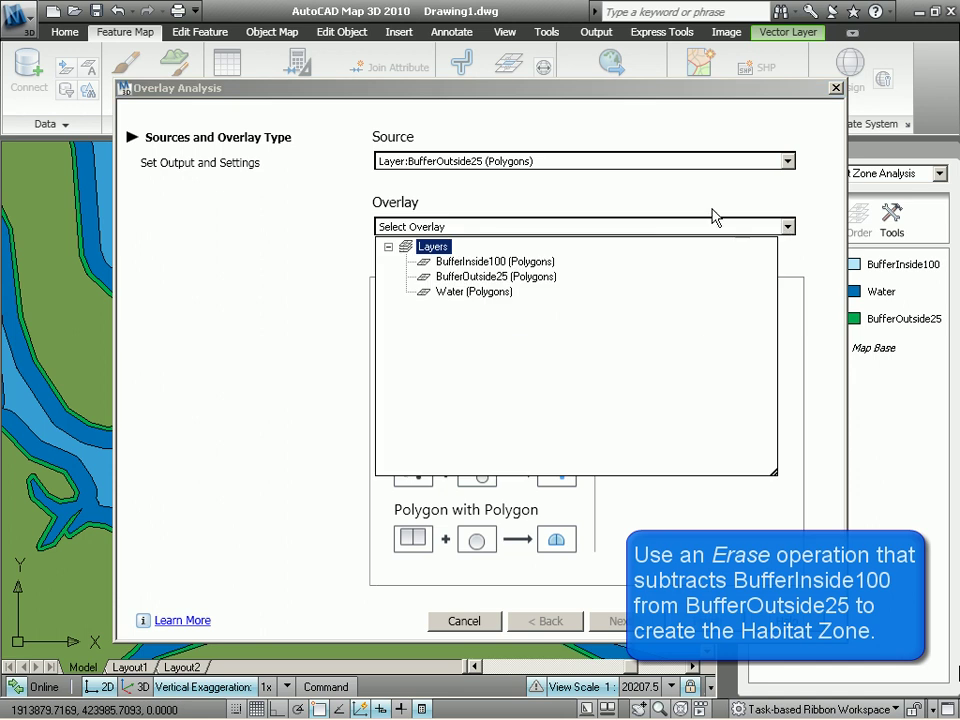
left_click(512, 263)
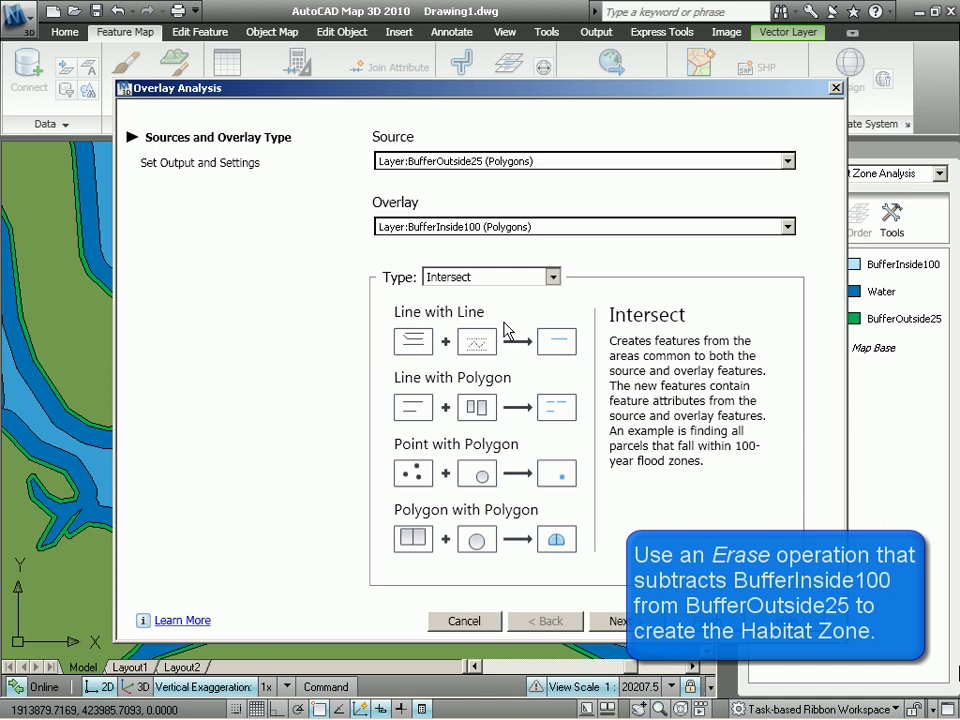
key("e")
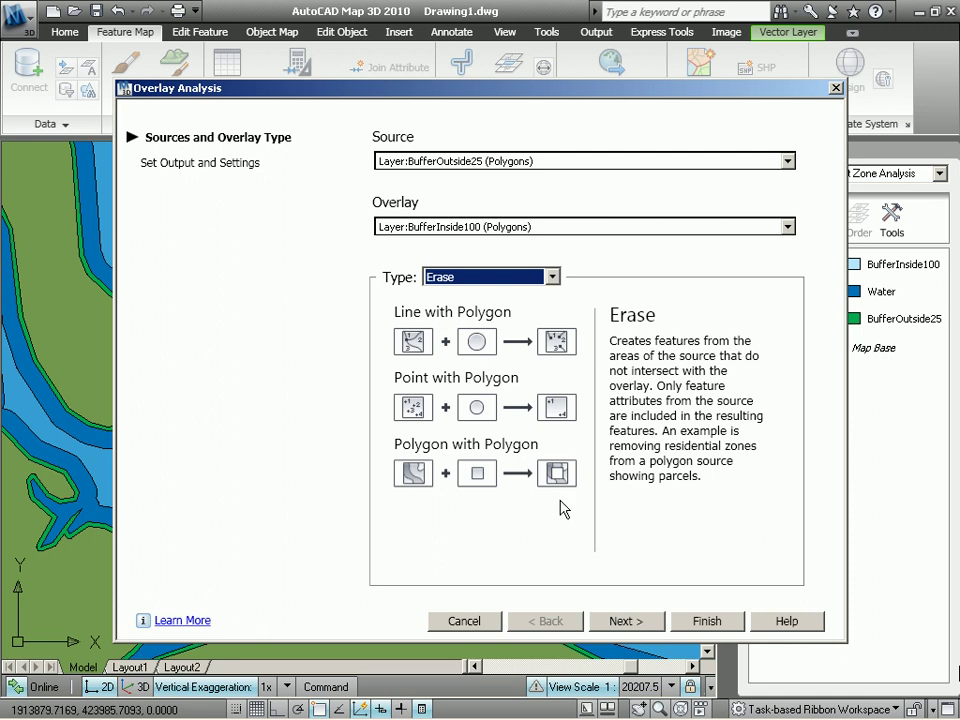
left_click(624, 622)
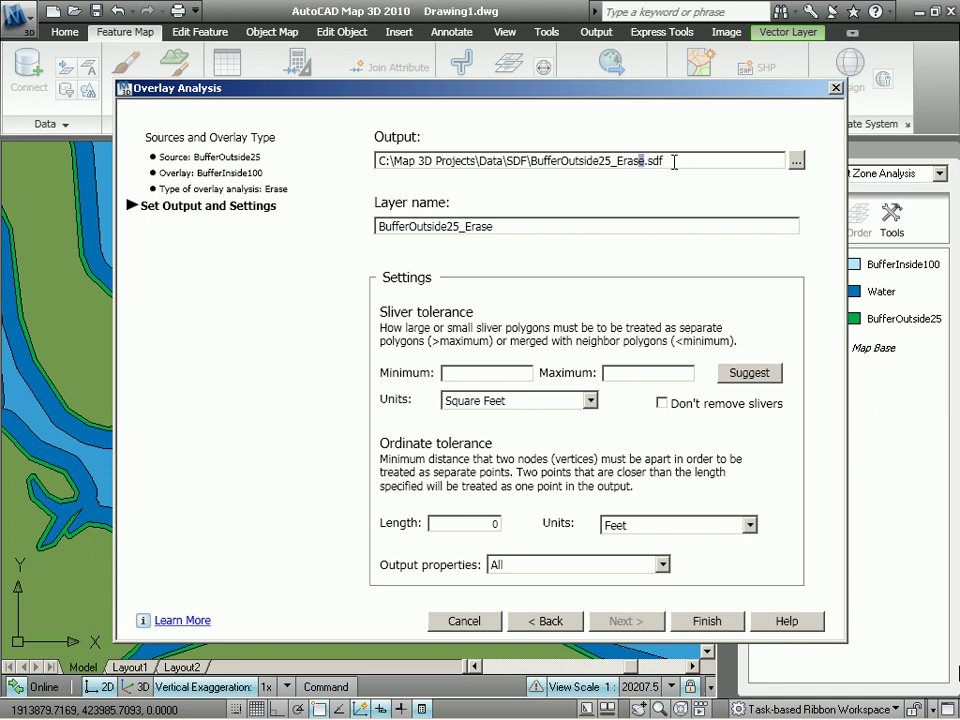
Step: Name the output file and layer HabitatZone and run the overlay
key("shift+Left")
key("shift+Left")
key("shift+Left")
key("shift+Left")
key("shift+Left")
key("shift+Left")
key("shift+Left")
key("shift+Left")
key("shift+Left")
key("shift+Left")
key("shift+Left")
key("shift+Left")
key("shift+Left")
key("shift+Left")
key("shift+Left")
key("shift+Left")
key("shift+Left")
key("shift+Left")
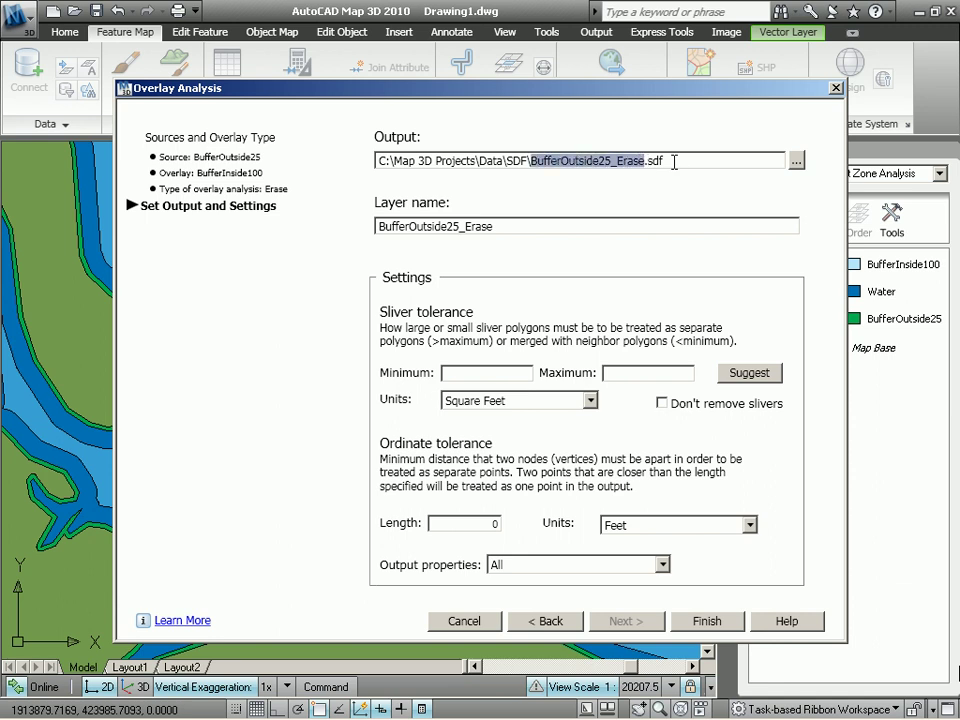
type("Habitat")
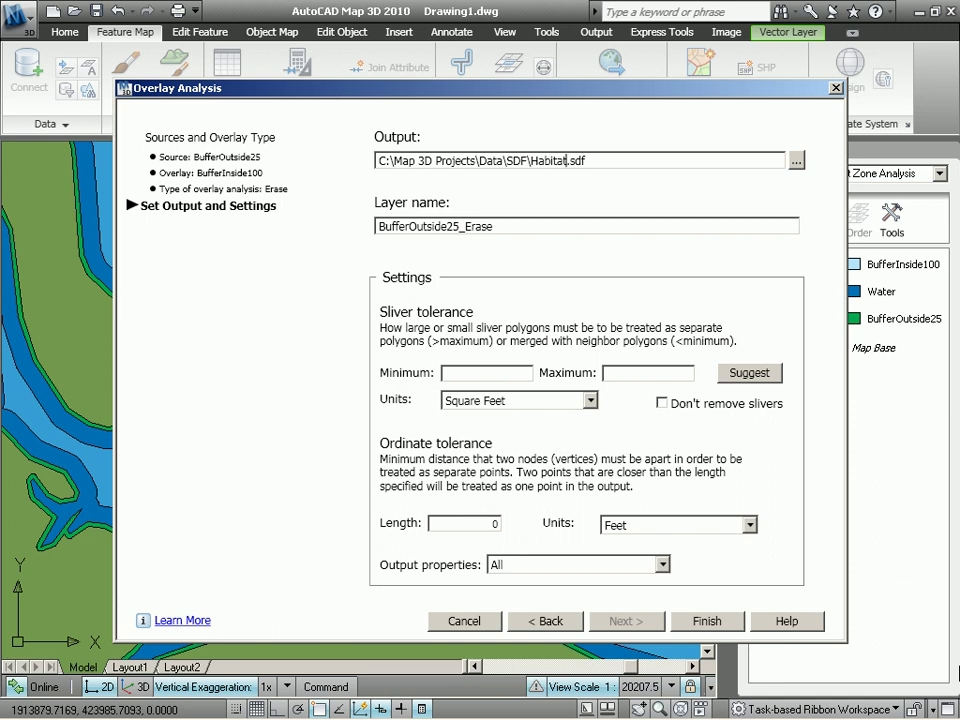
type("Zone")
key("shift+Left")
key("shift+Left")
key("shift+Left")
key("shift+Left")
key("shift+Left")
key("shift+Left")
key("shift+Left")
key("shift+Left")
key("shift+Left")
key("ctrl+c")
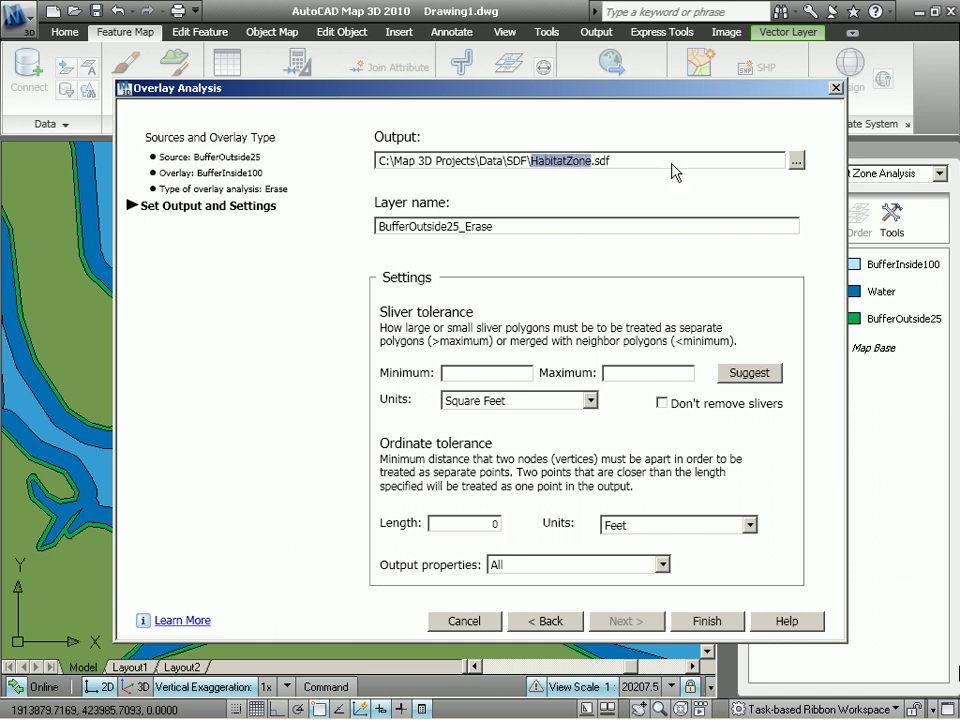
left_click_drag(524, 229, 367, 241)
key("ctrl+v")
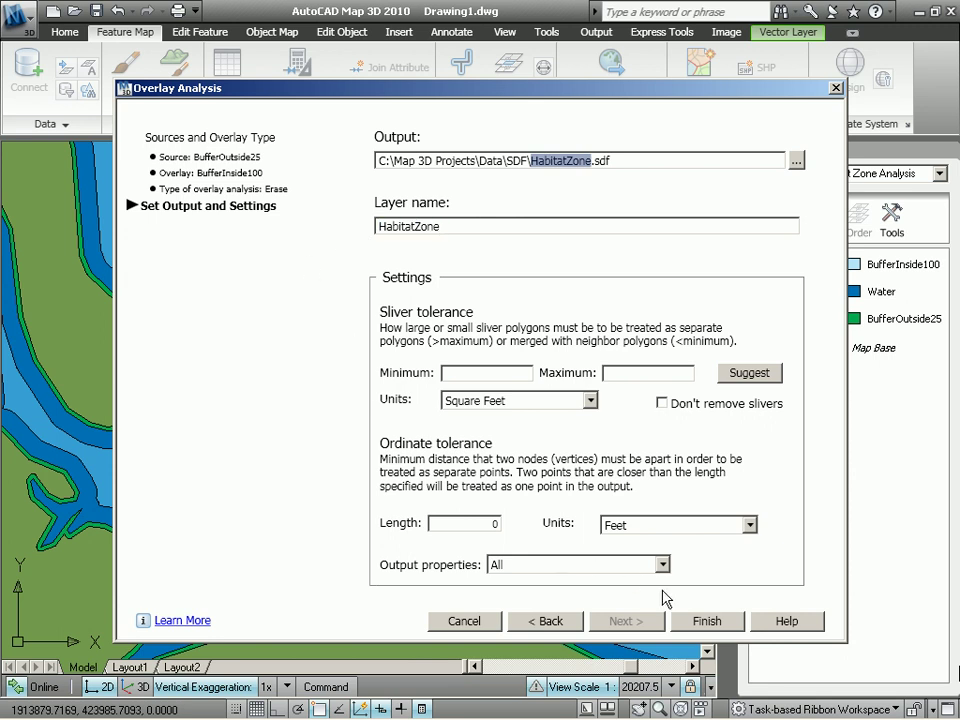
left_click(707, 621)
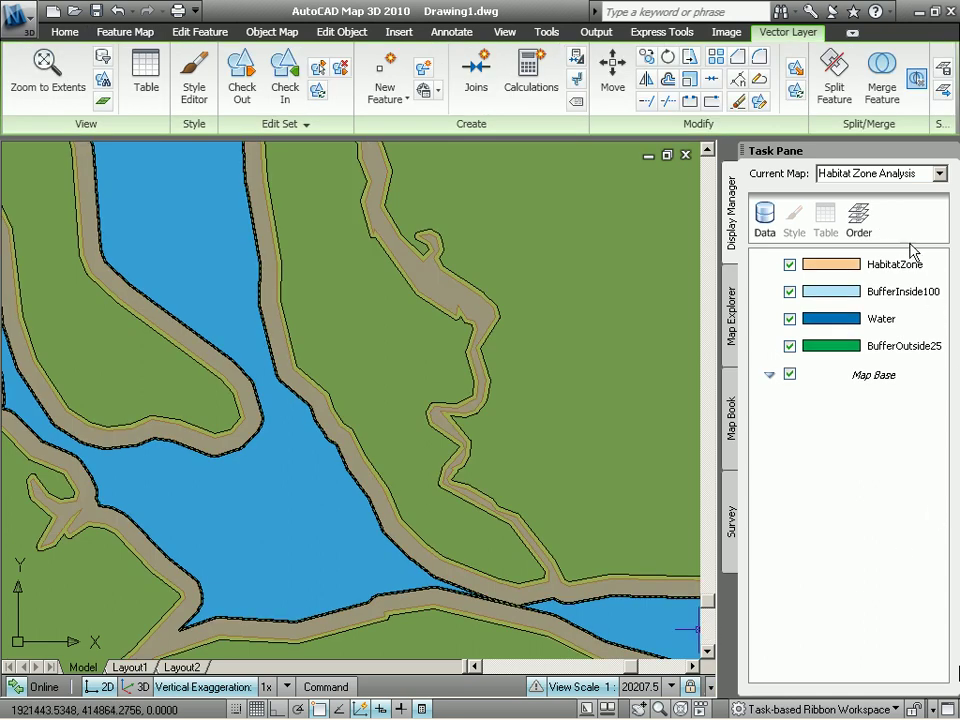
Step: Restyle the HabitatZone polygon fill to bright green from the Index Color palette
left_click(893, 266)
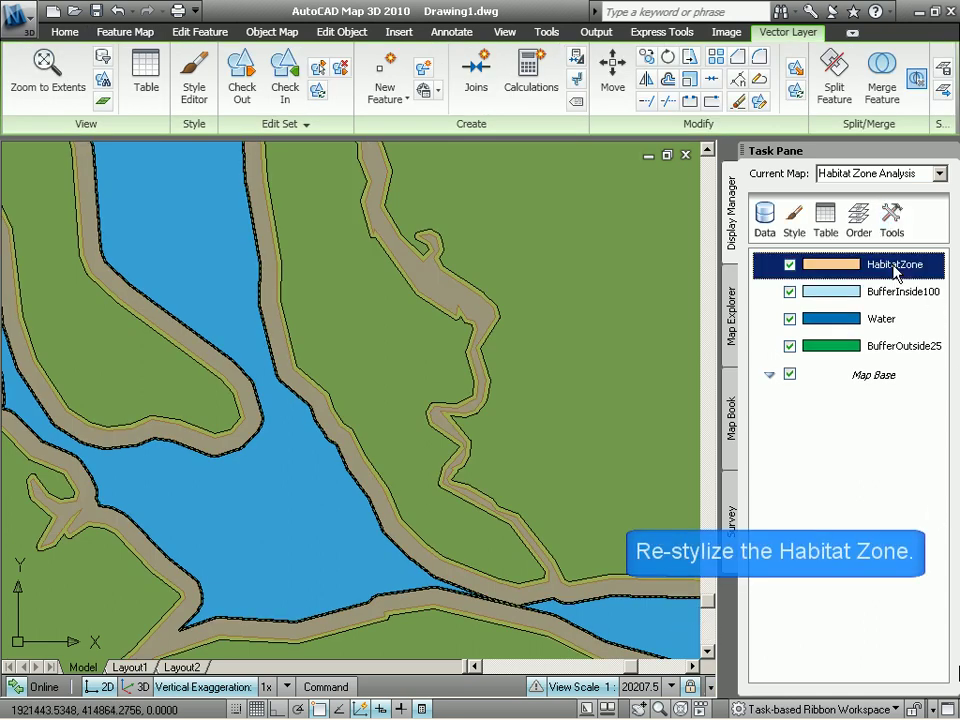
left_click(798, 226)
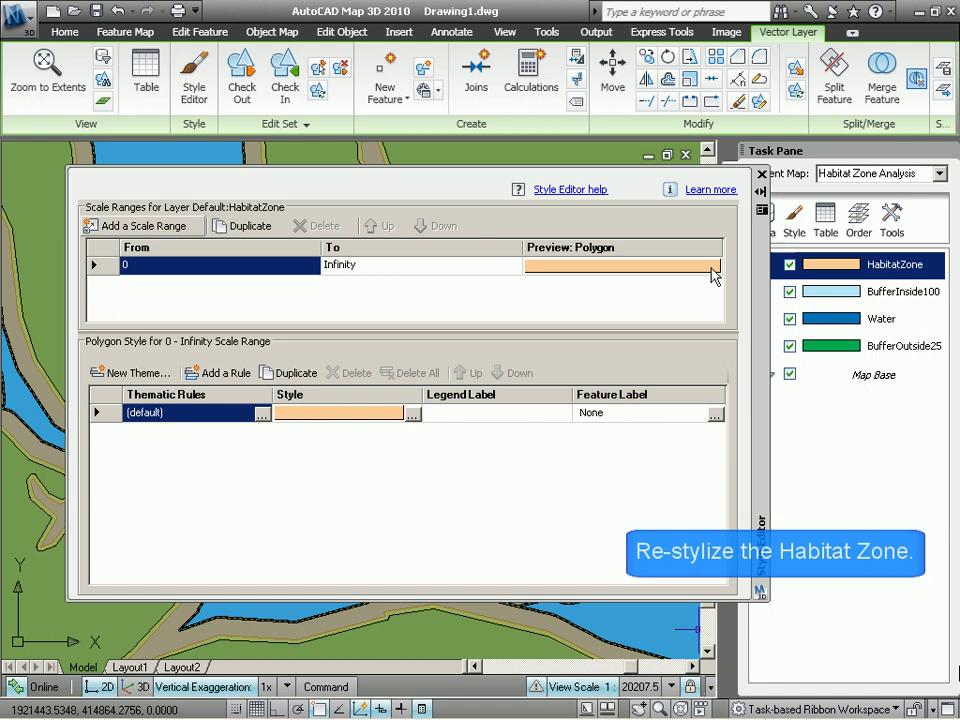
left_click(412, 414)
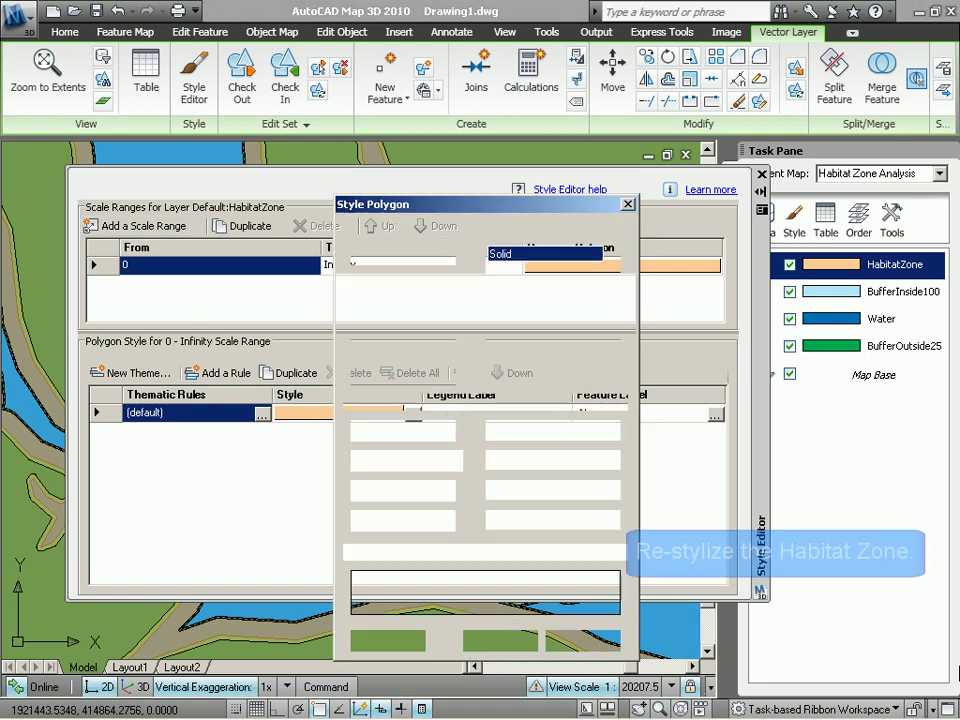
left_click_drag(430, 200, 348, 88)
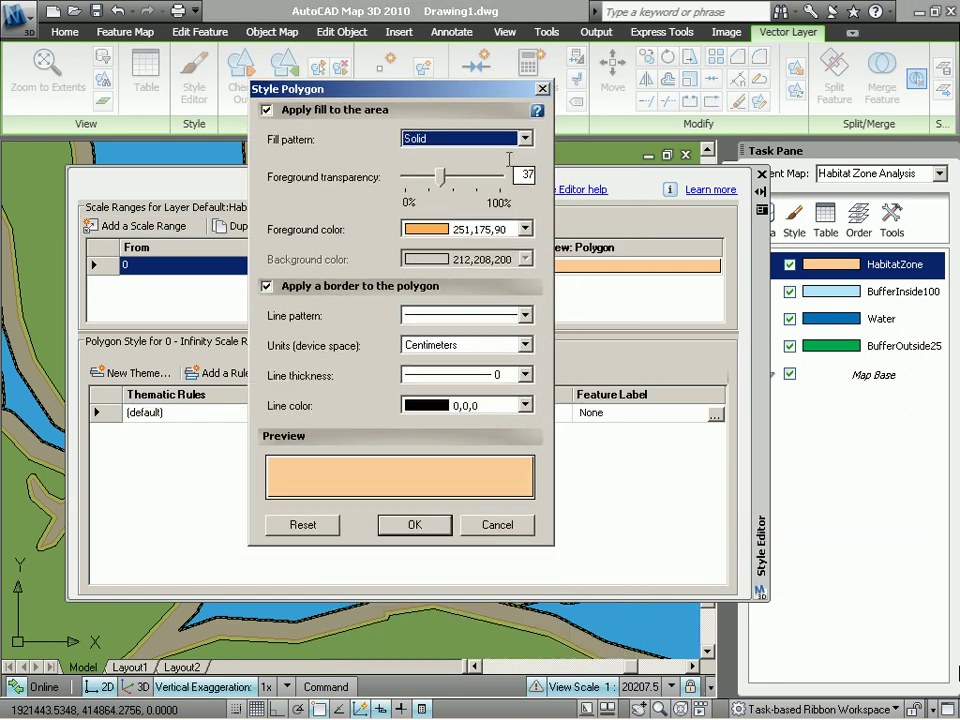
left_click(524, 230)
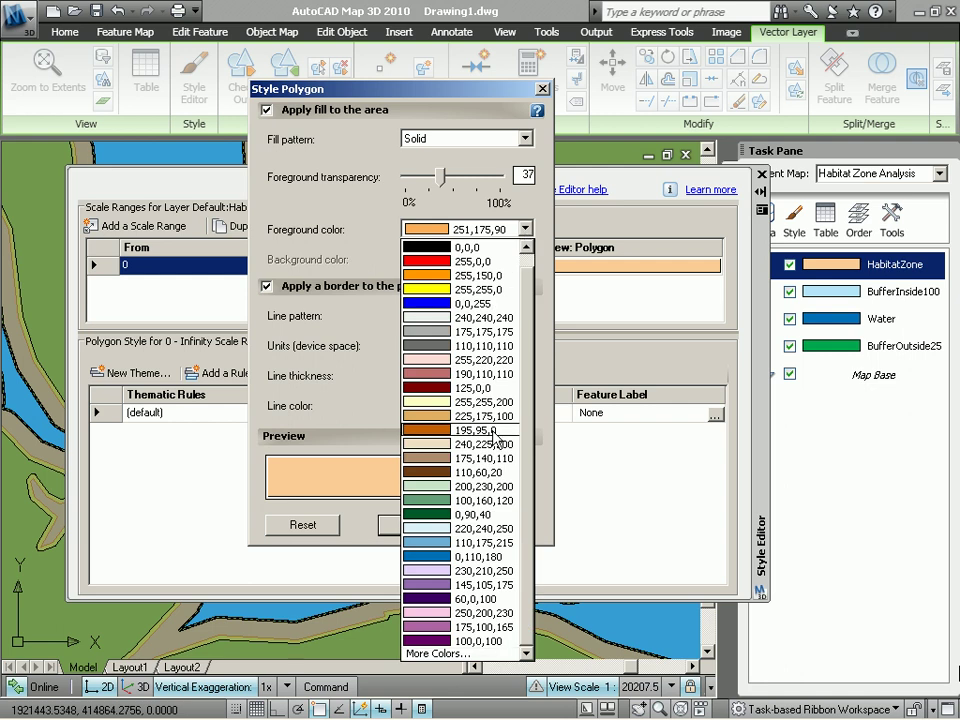
left_click(501, 658)
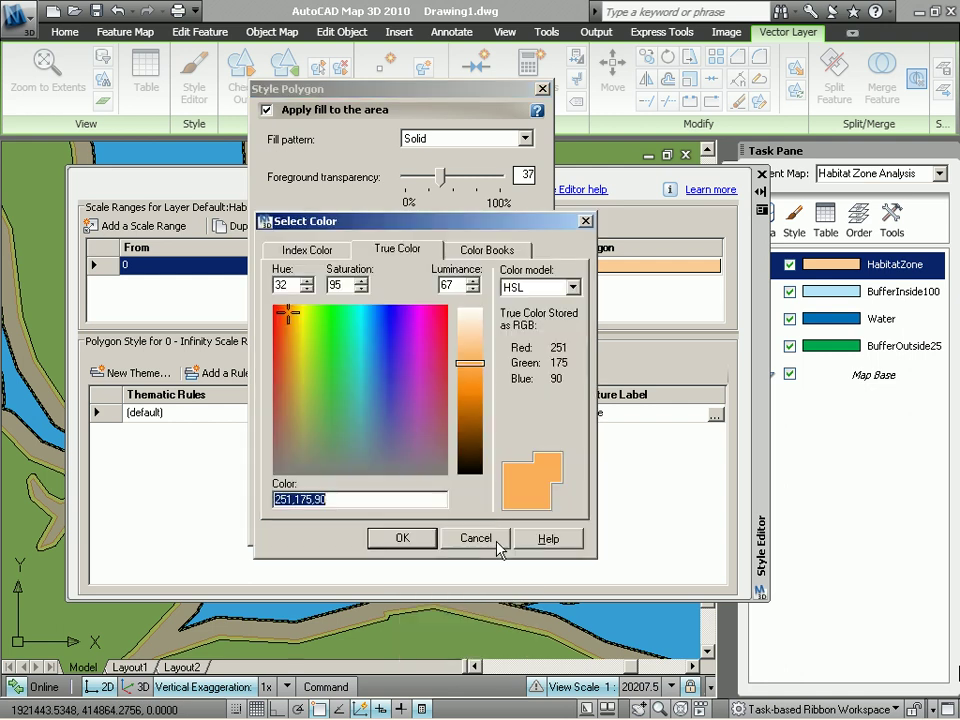
left_click(310, 249)
left_click(313, 432)
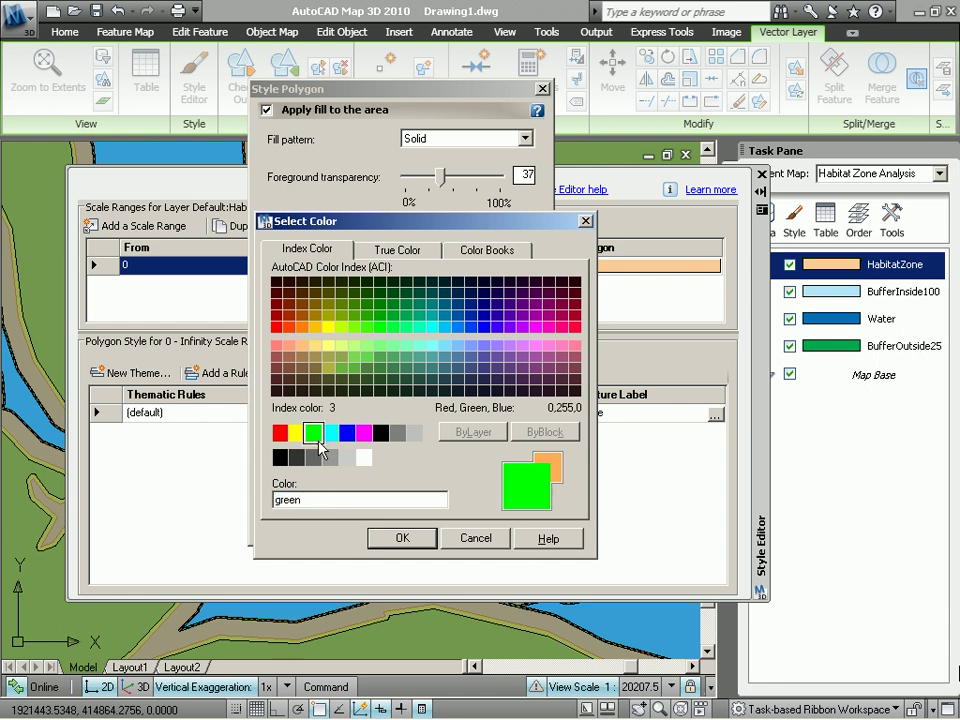
left_click(402, 538)
left_click(414, 524)
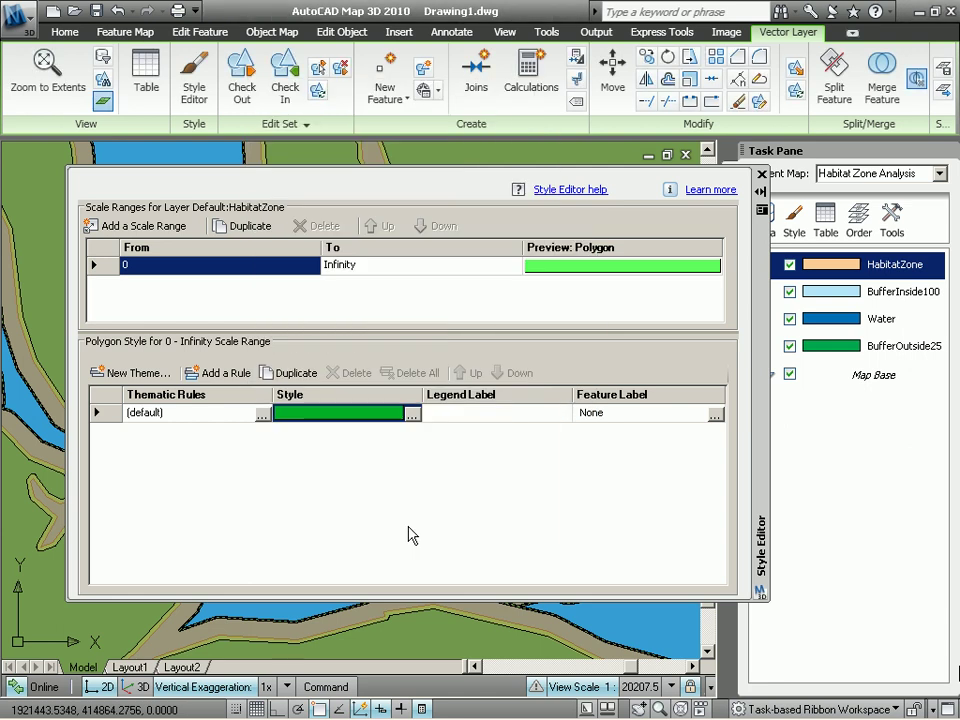
Step: Hide the BufferInside100, BufferOutside25 and Map Base layers
left_click(761, 177)
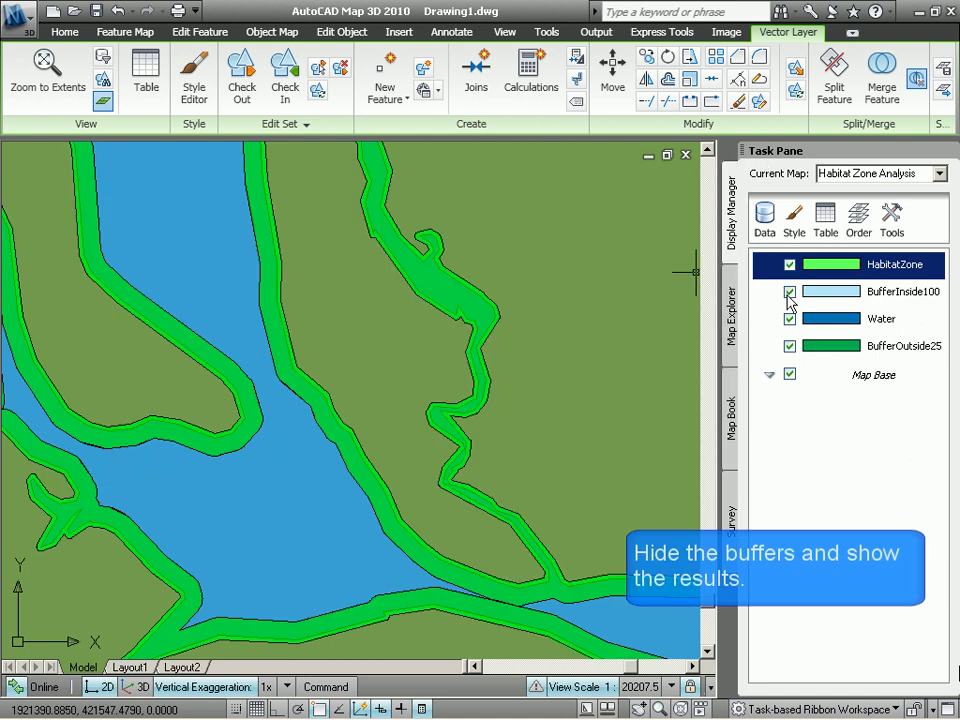
left_click(790, 292)
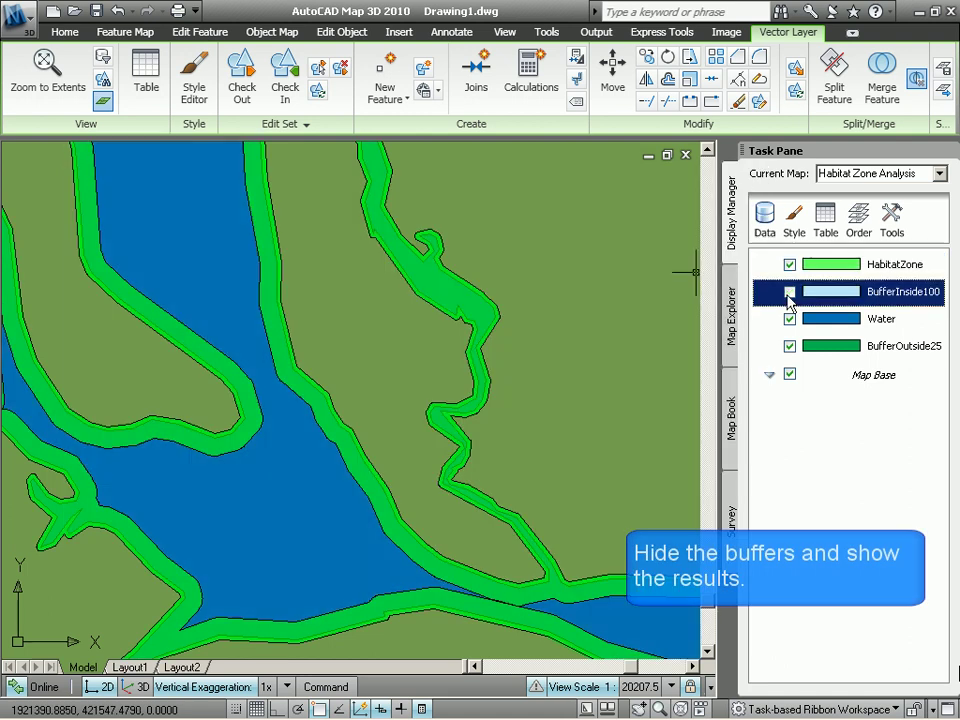
left_click(790, 347)
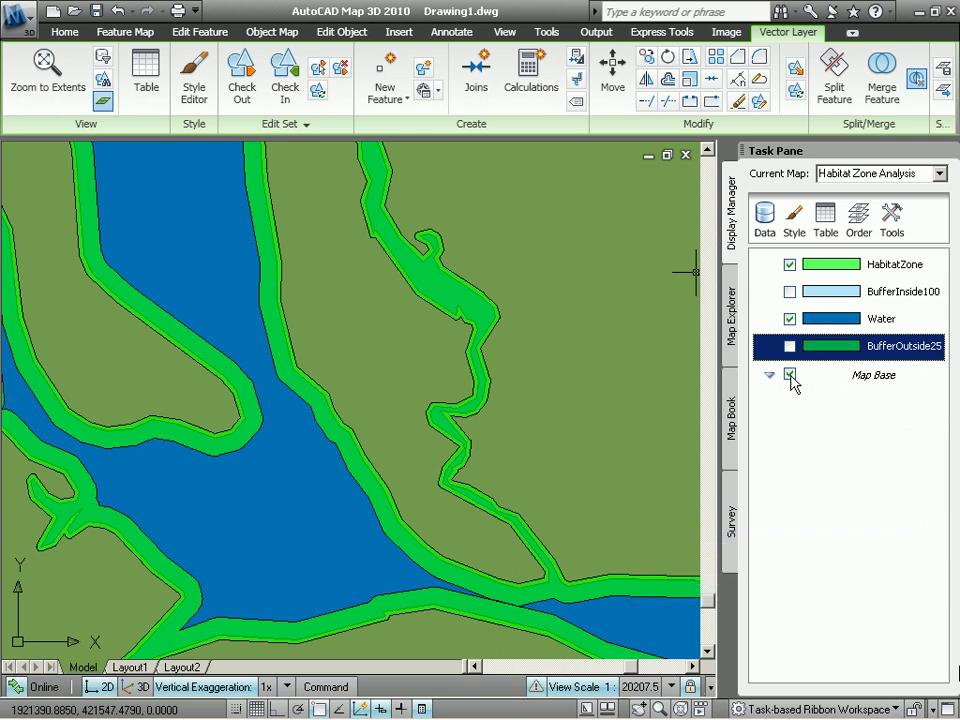
left_click(790, 375)
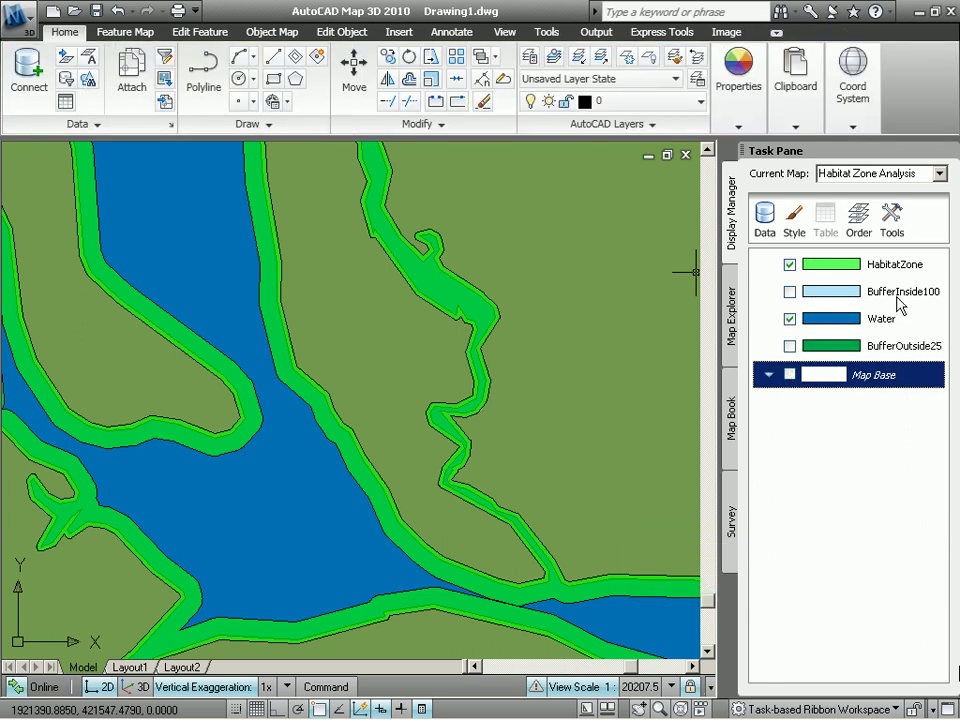
Step: Insert a map legend right of the map centre
left_click(892, 225)
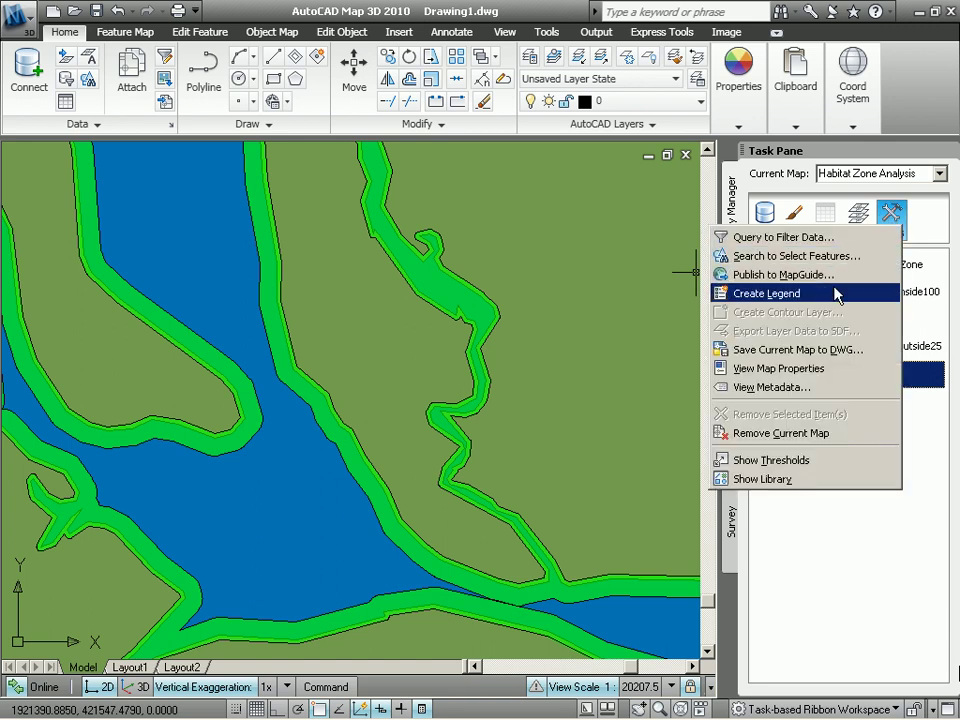
left_click(776, 294)
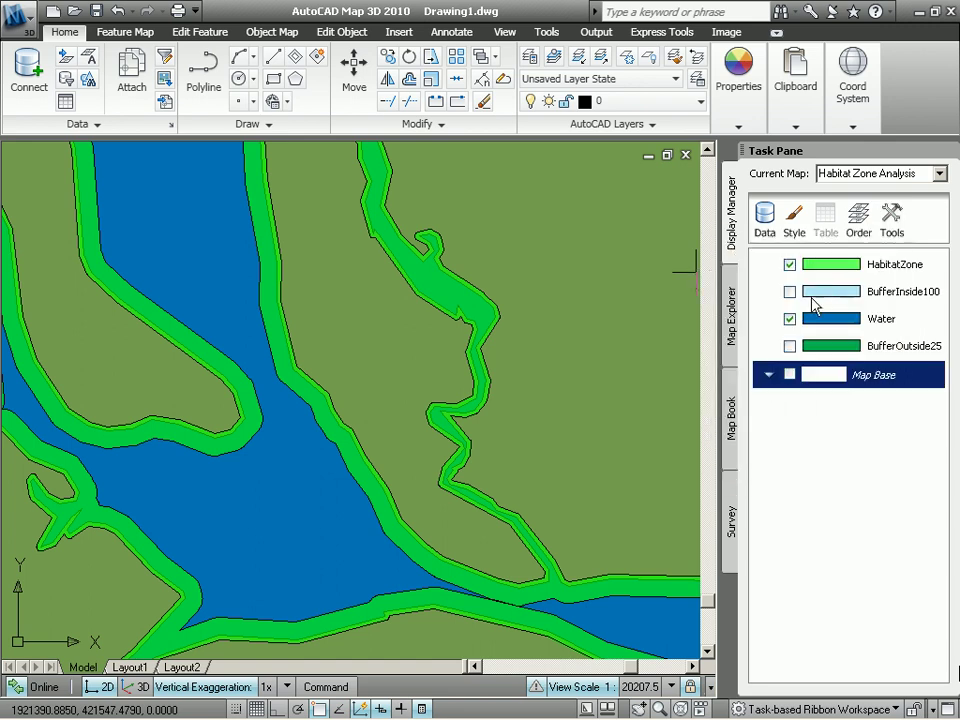
left_click(524, 330)
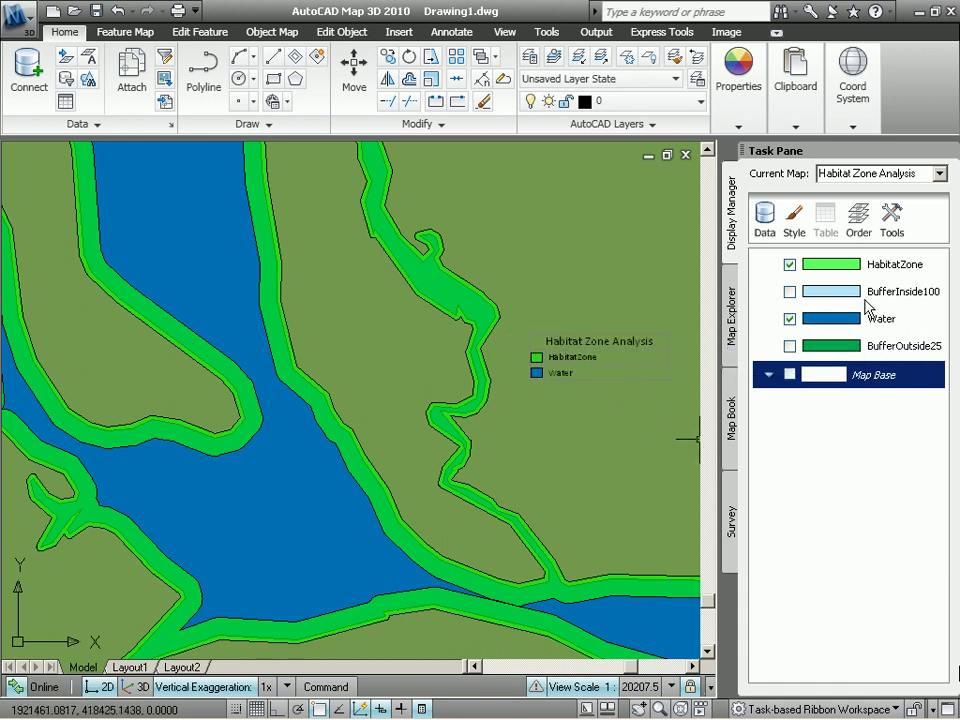
Step: Open the HabitatZone attribute table and start a new calculated column
left_click(873, 266)
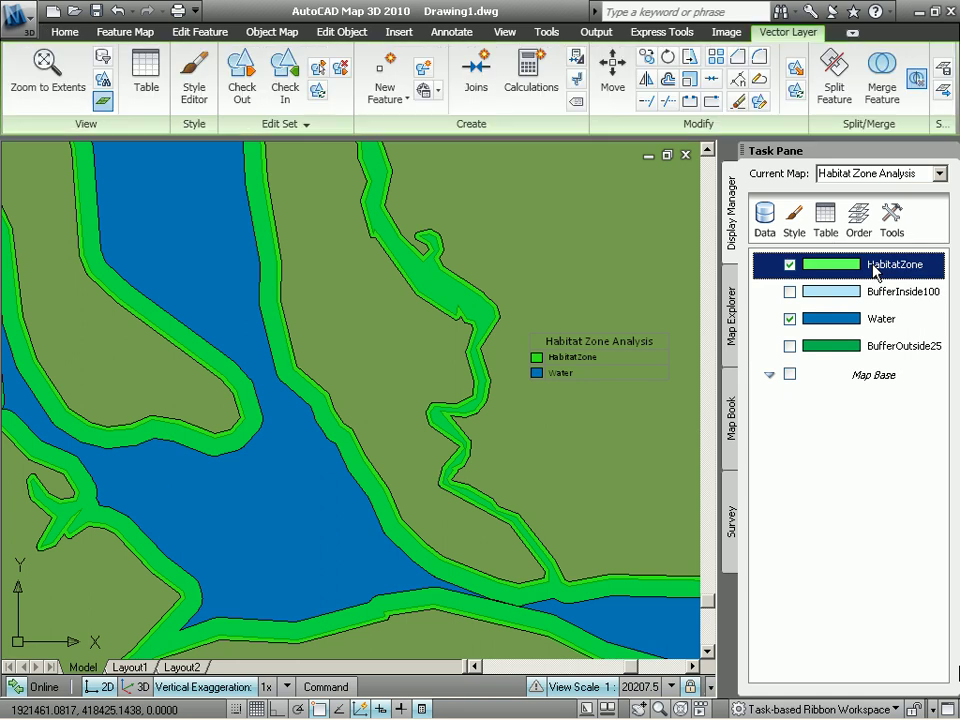
left_click(825, 220)
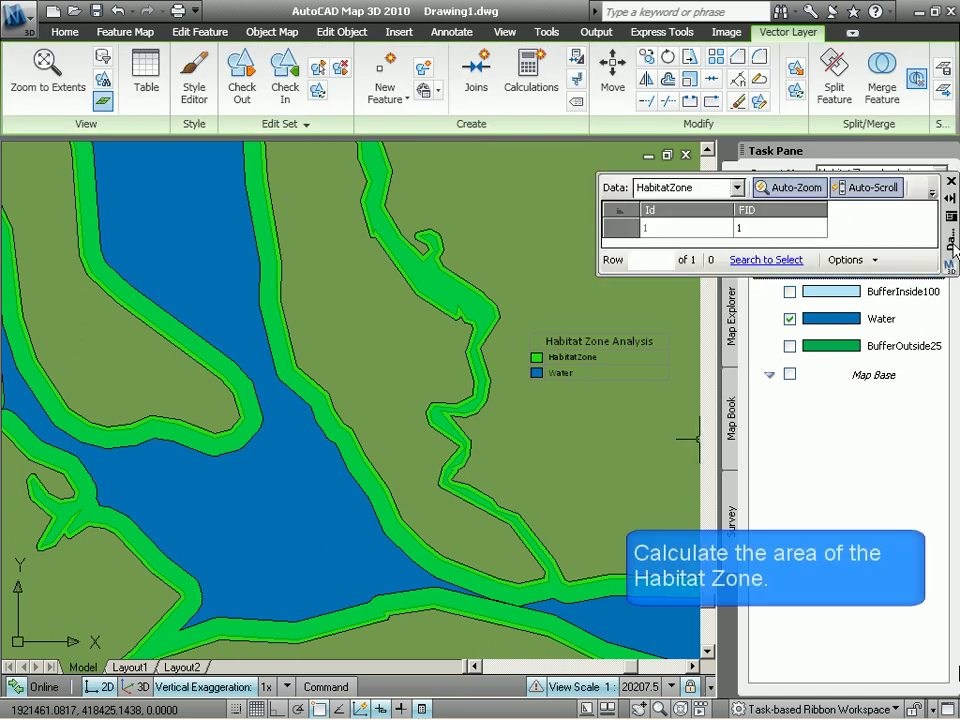
left_click_drag(950, 240, 648, 237)
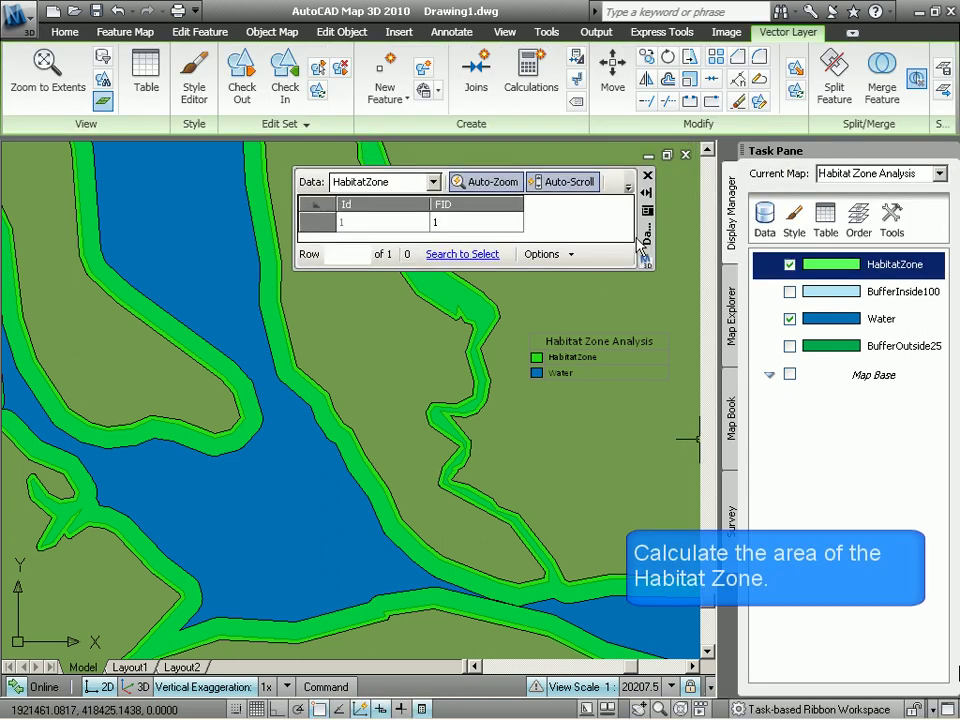
left_click(568, 256)
left_click(604, 181)
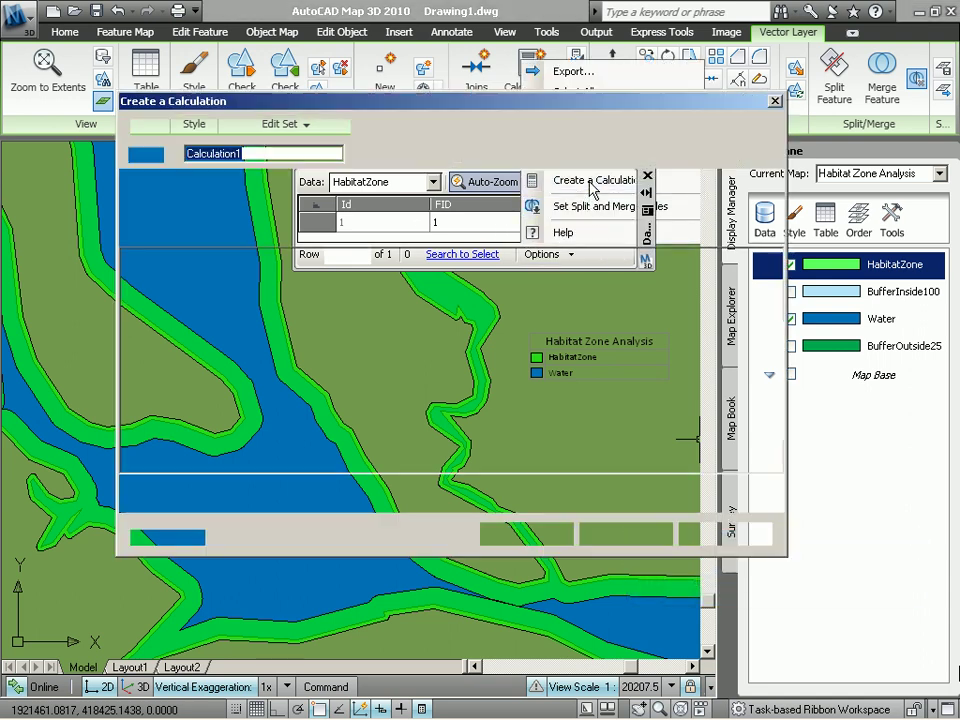
Step: Build and validate Round(Area2D(Geometry)/5280/5280, 0) as the area column
left_click(522, 192)
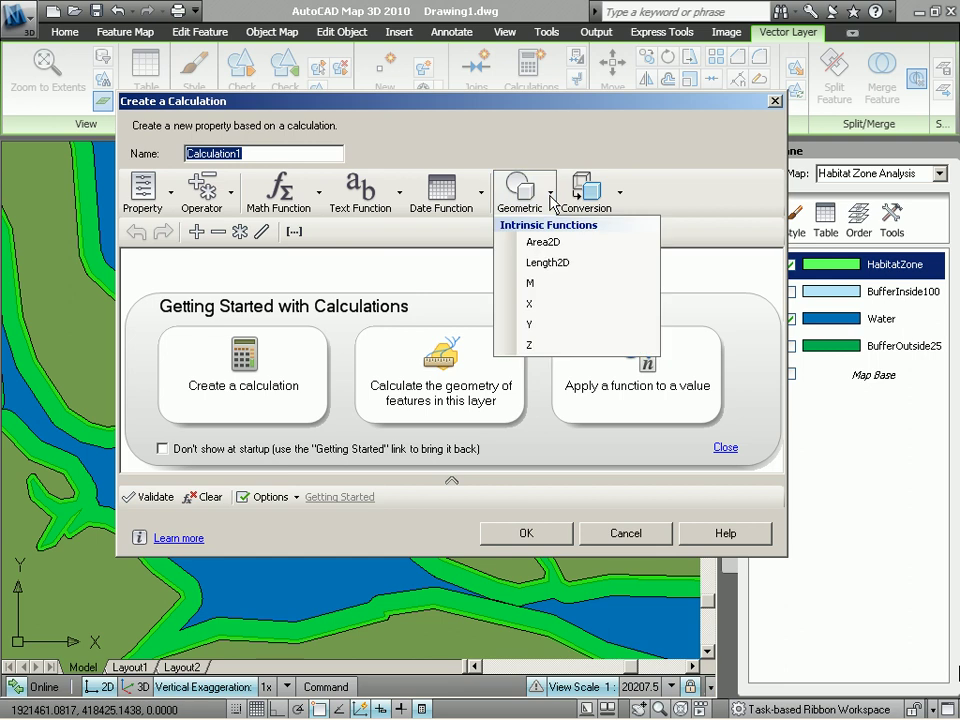
left_click(512, 242)
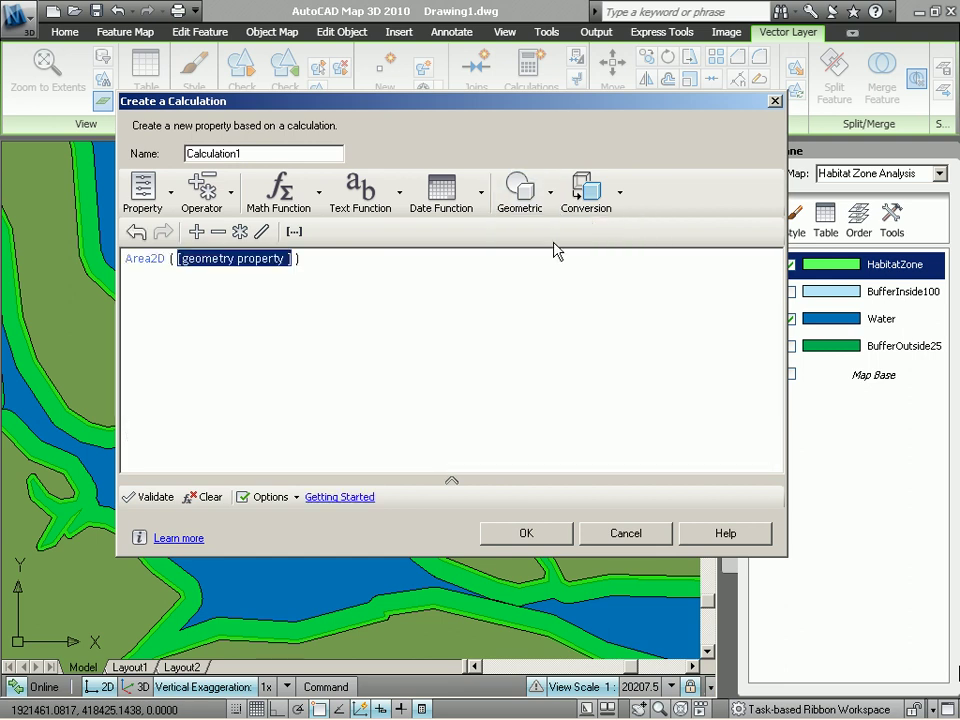
left_click(171, 191)
left_click(177, 298)
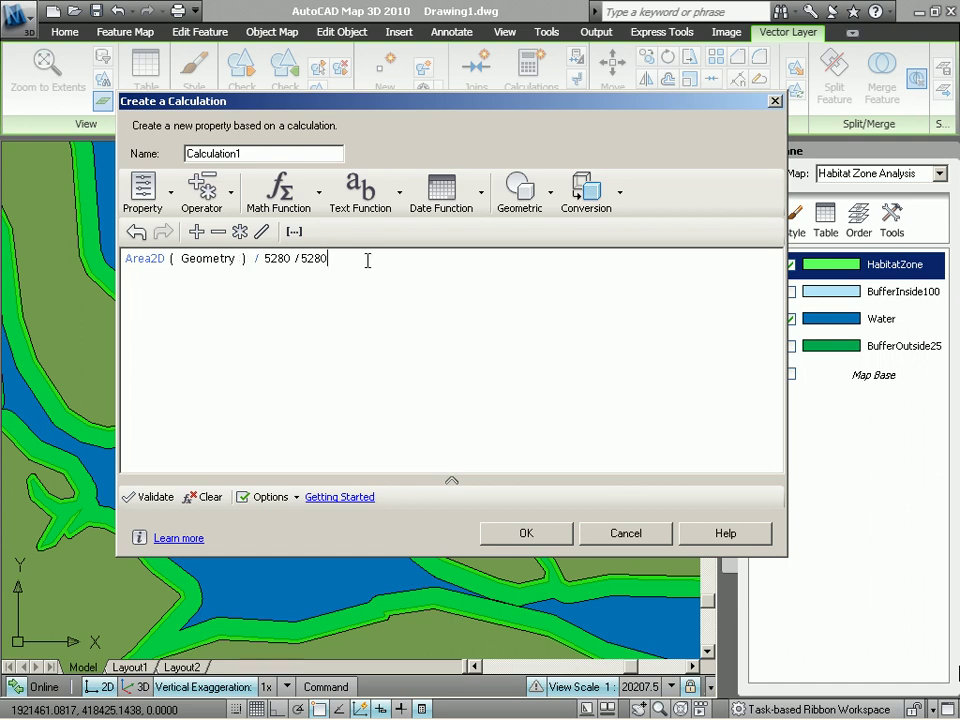
left_click_drag(343, 259, 123, 259)
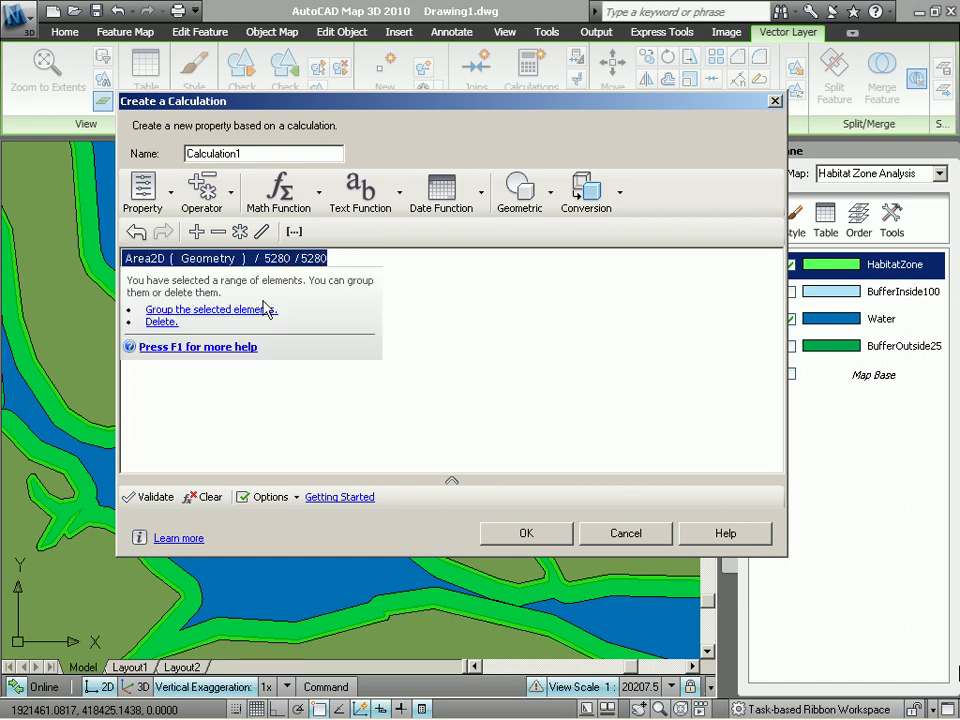
left_click(320, 195)
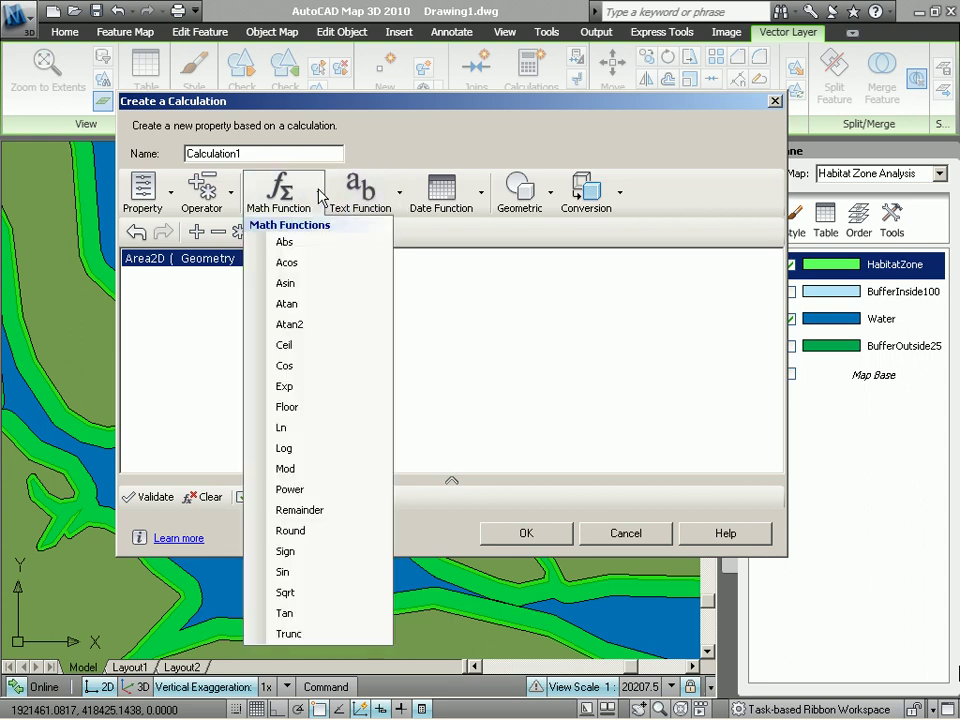
left_click(282, 531)
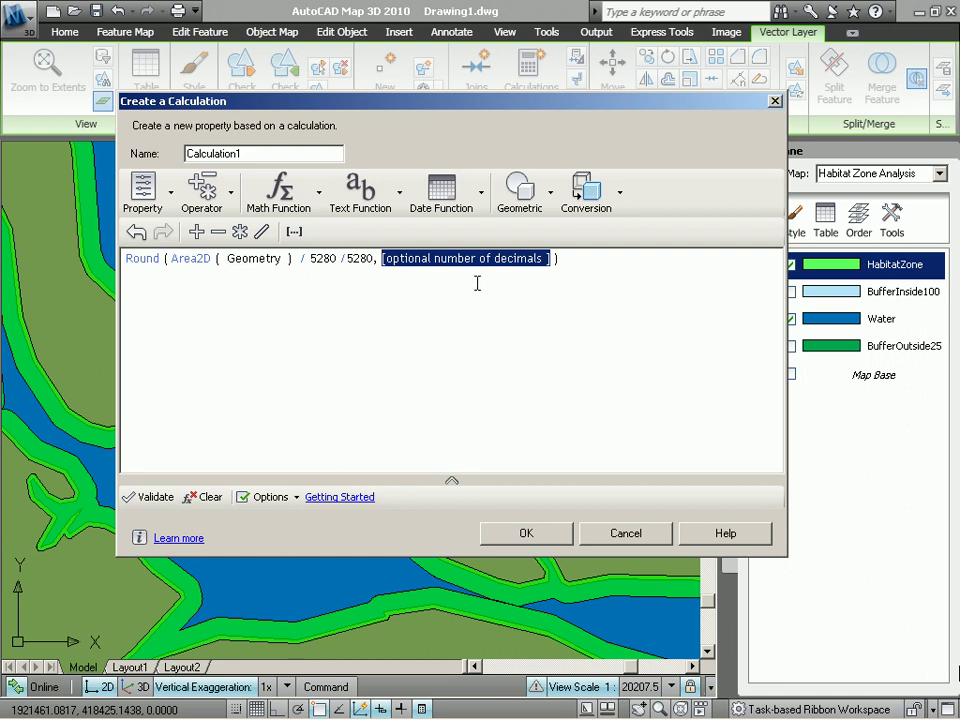
type("0")
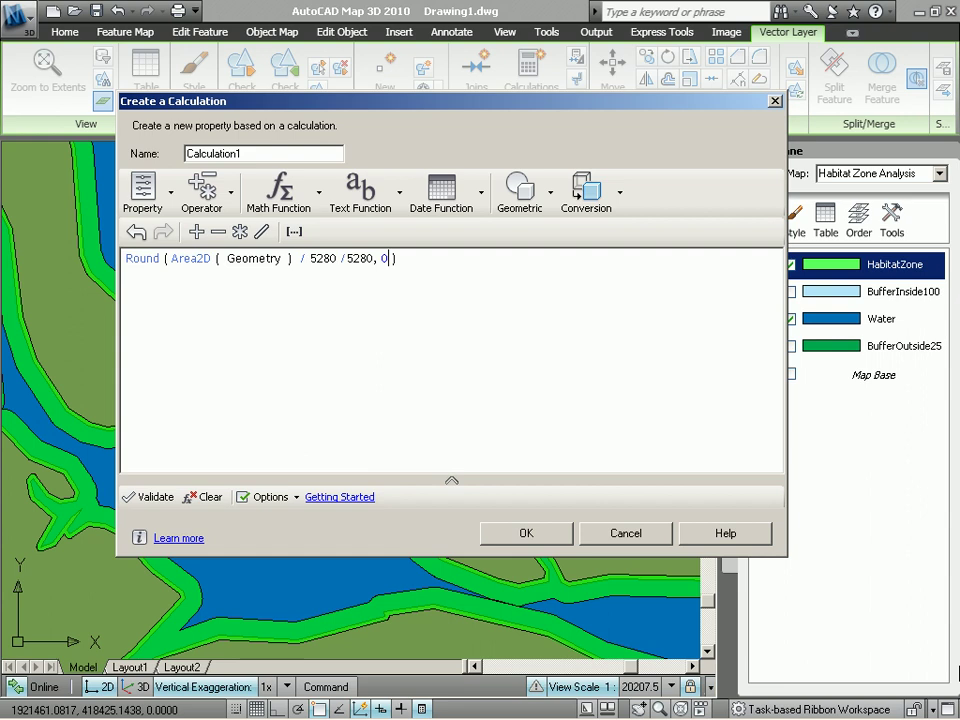
left_click(153, 503)
left_click(514, 533)
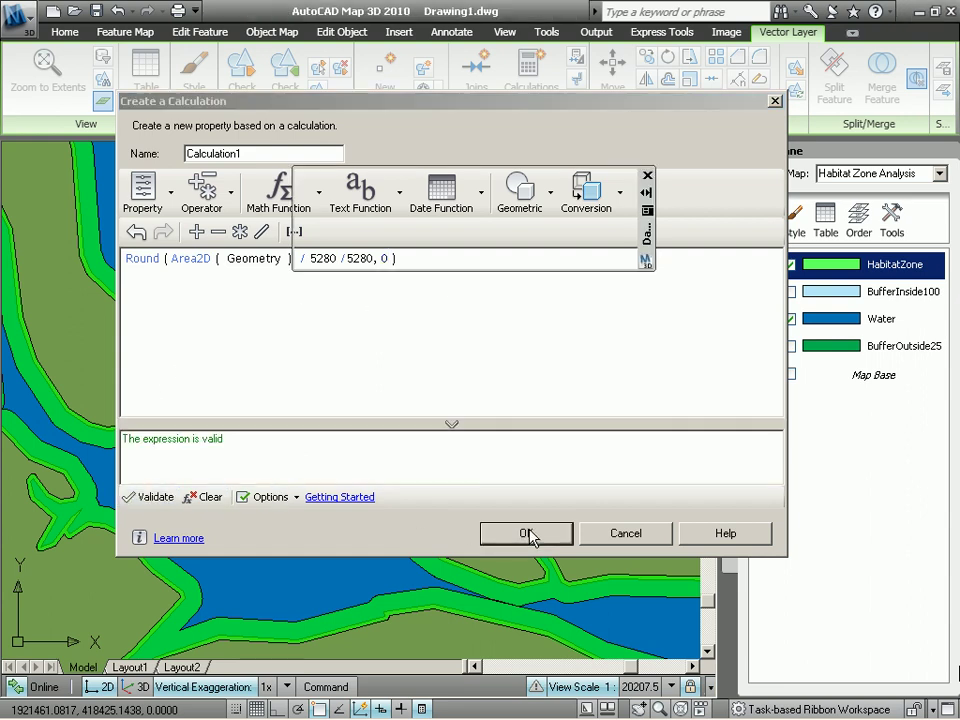
key("Escape")
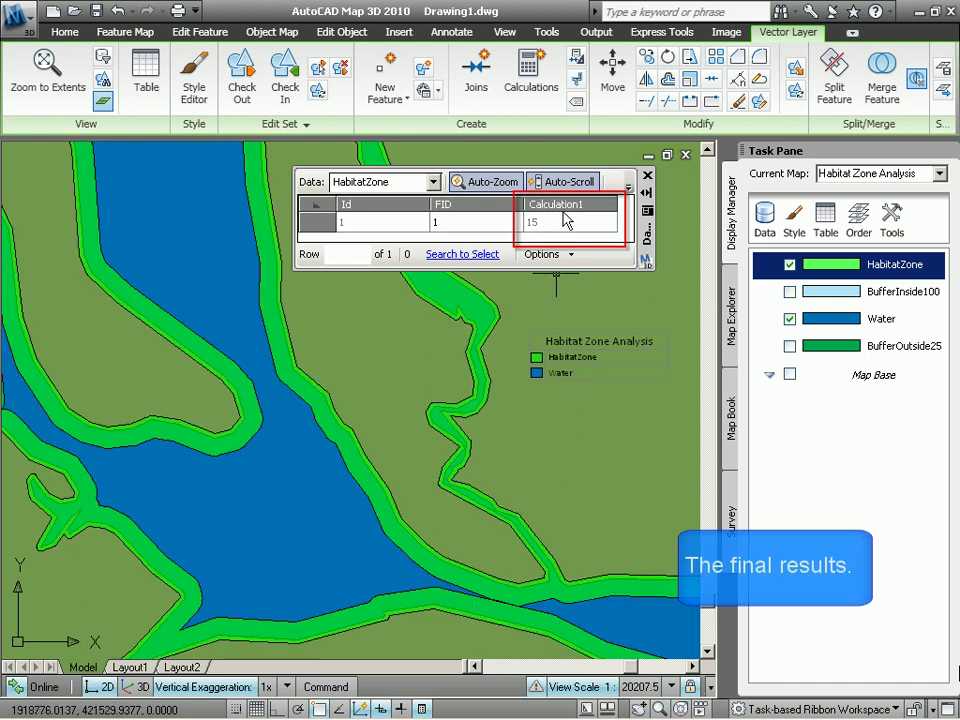